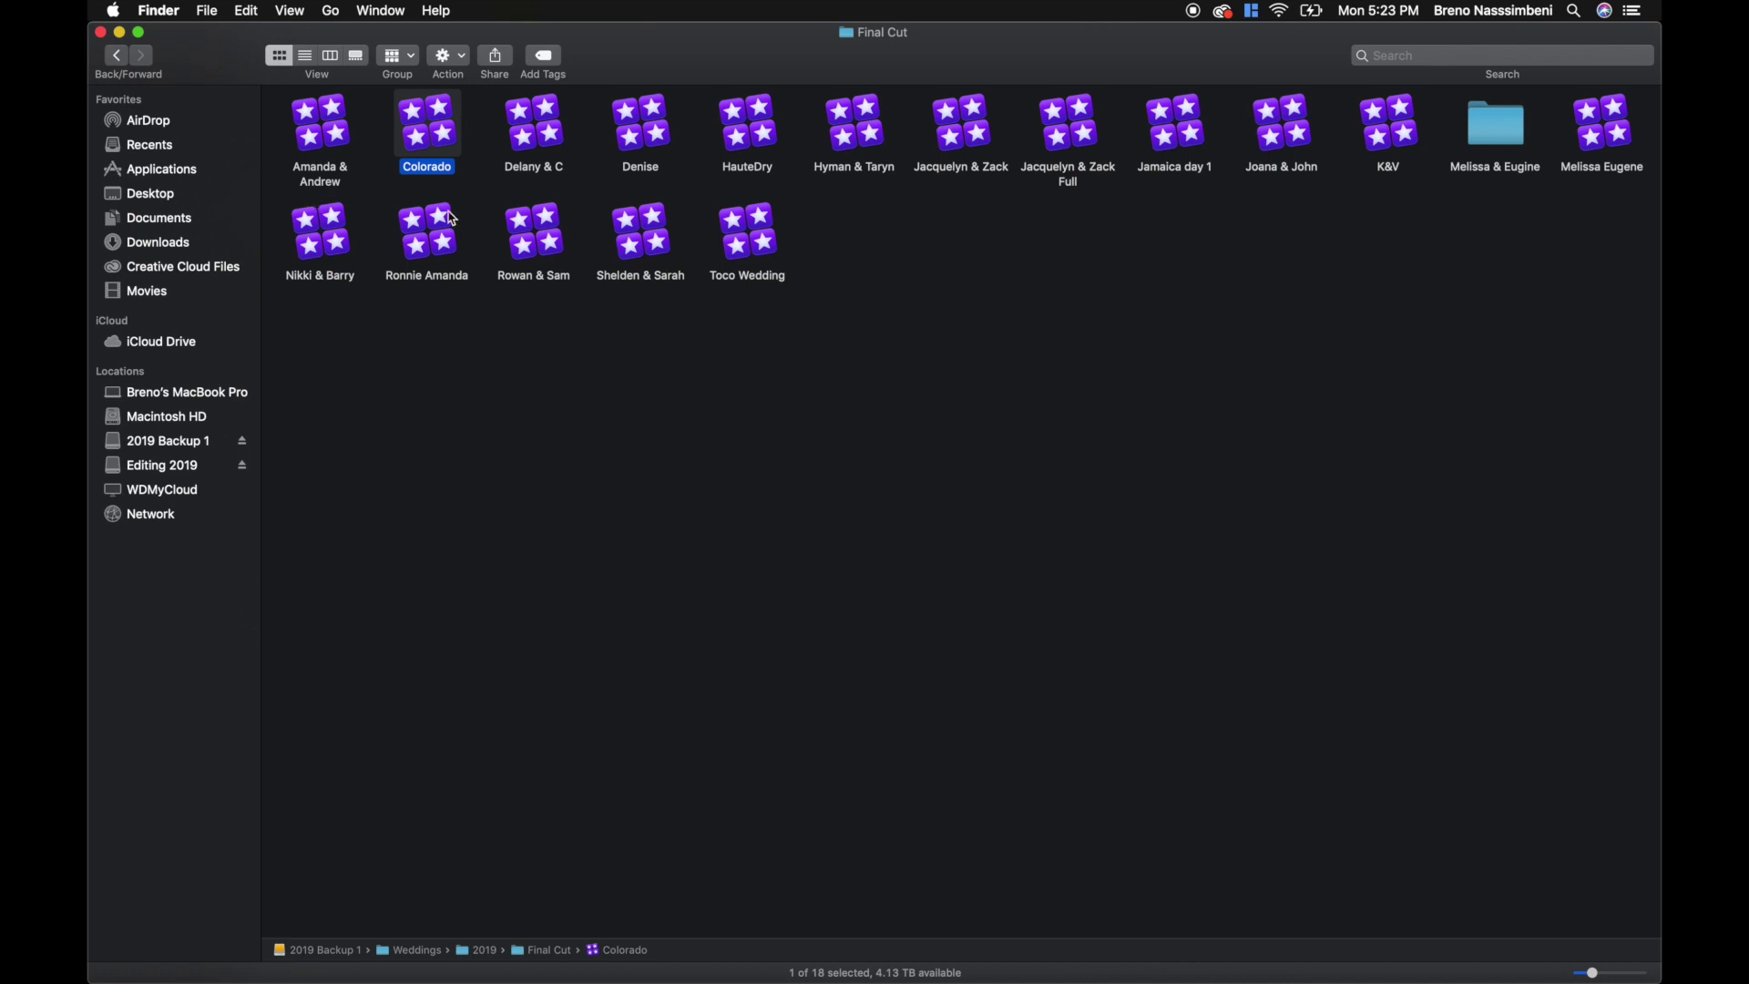
# Step: Check in Get Info that the Colorado library takes up 229.68 GB, then close the Info window
pyautogui.click(447, 239)
pyautogui.click(445, 141)
pyautogui.rightClick(445, 136)
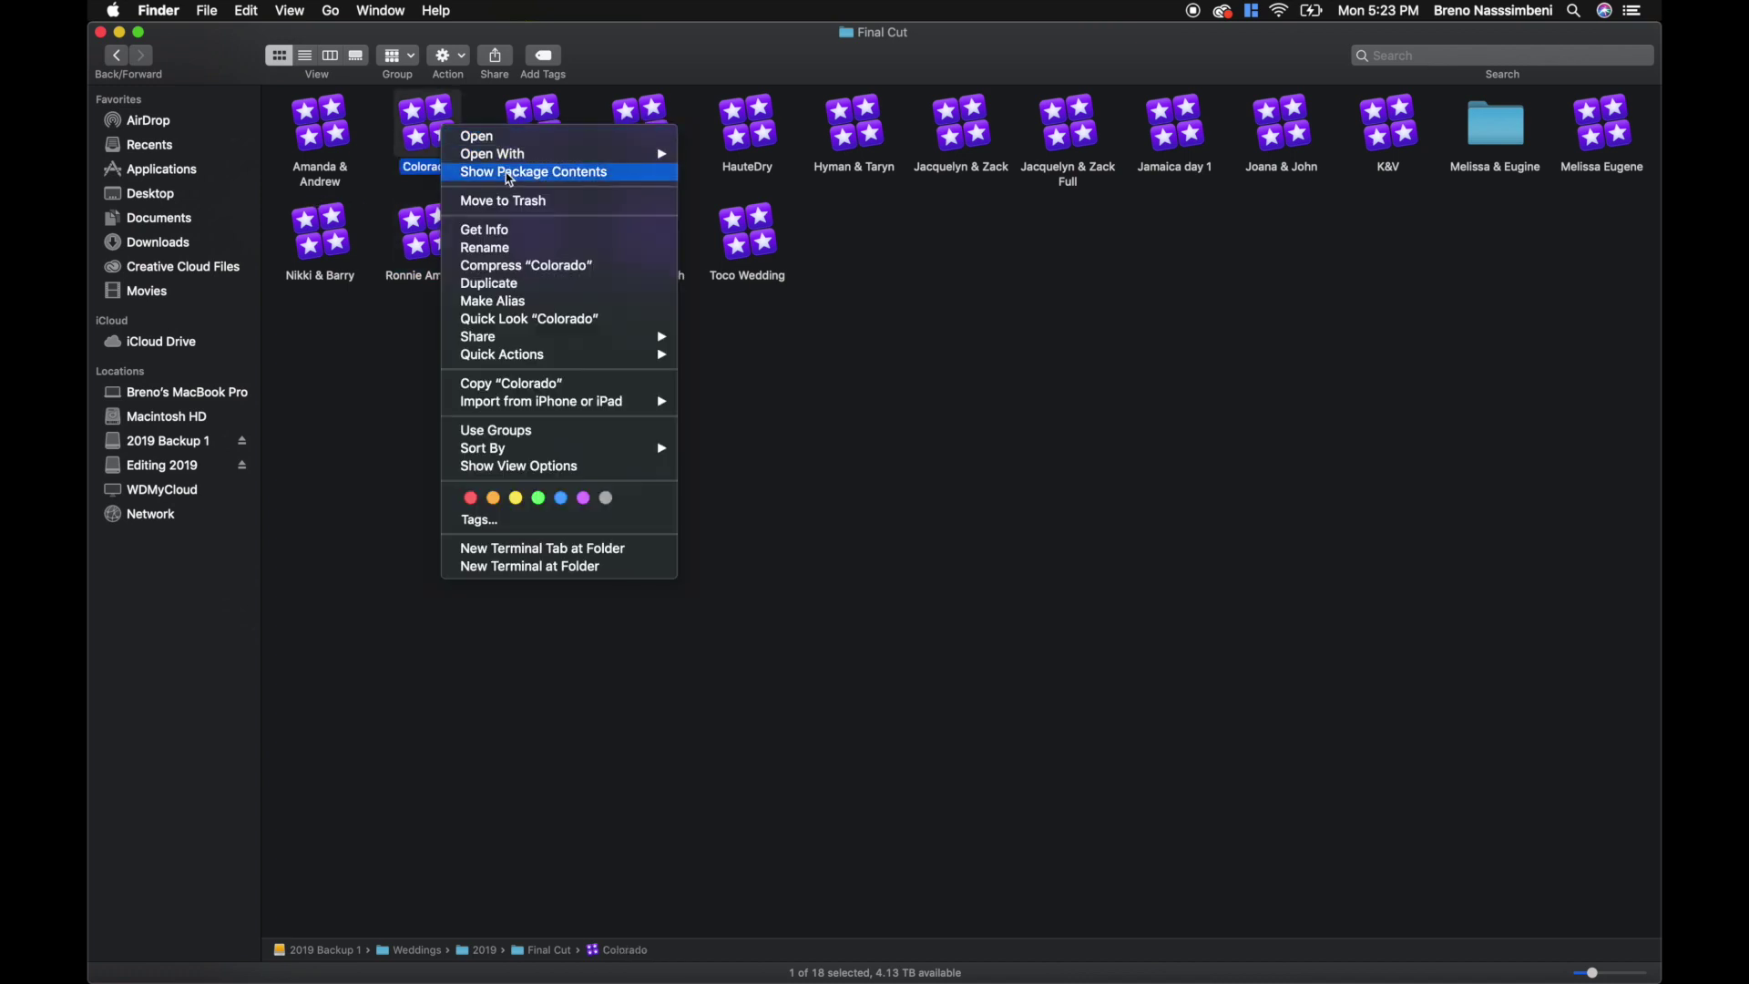
pyautogui.click(520, 235)
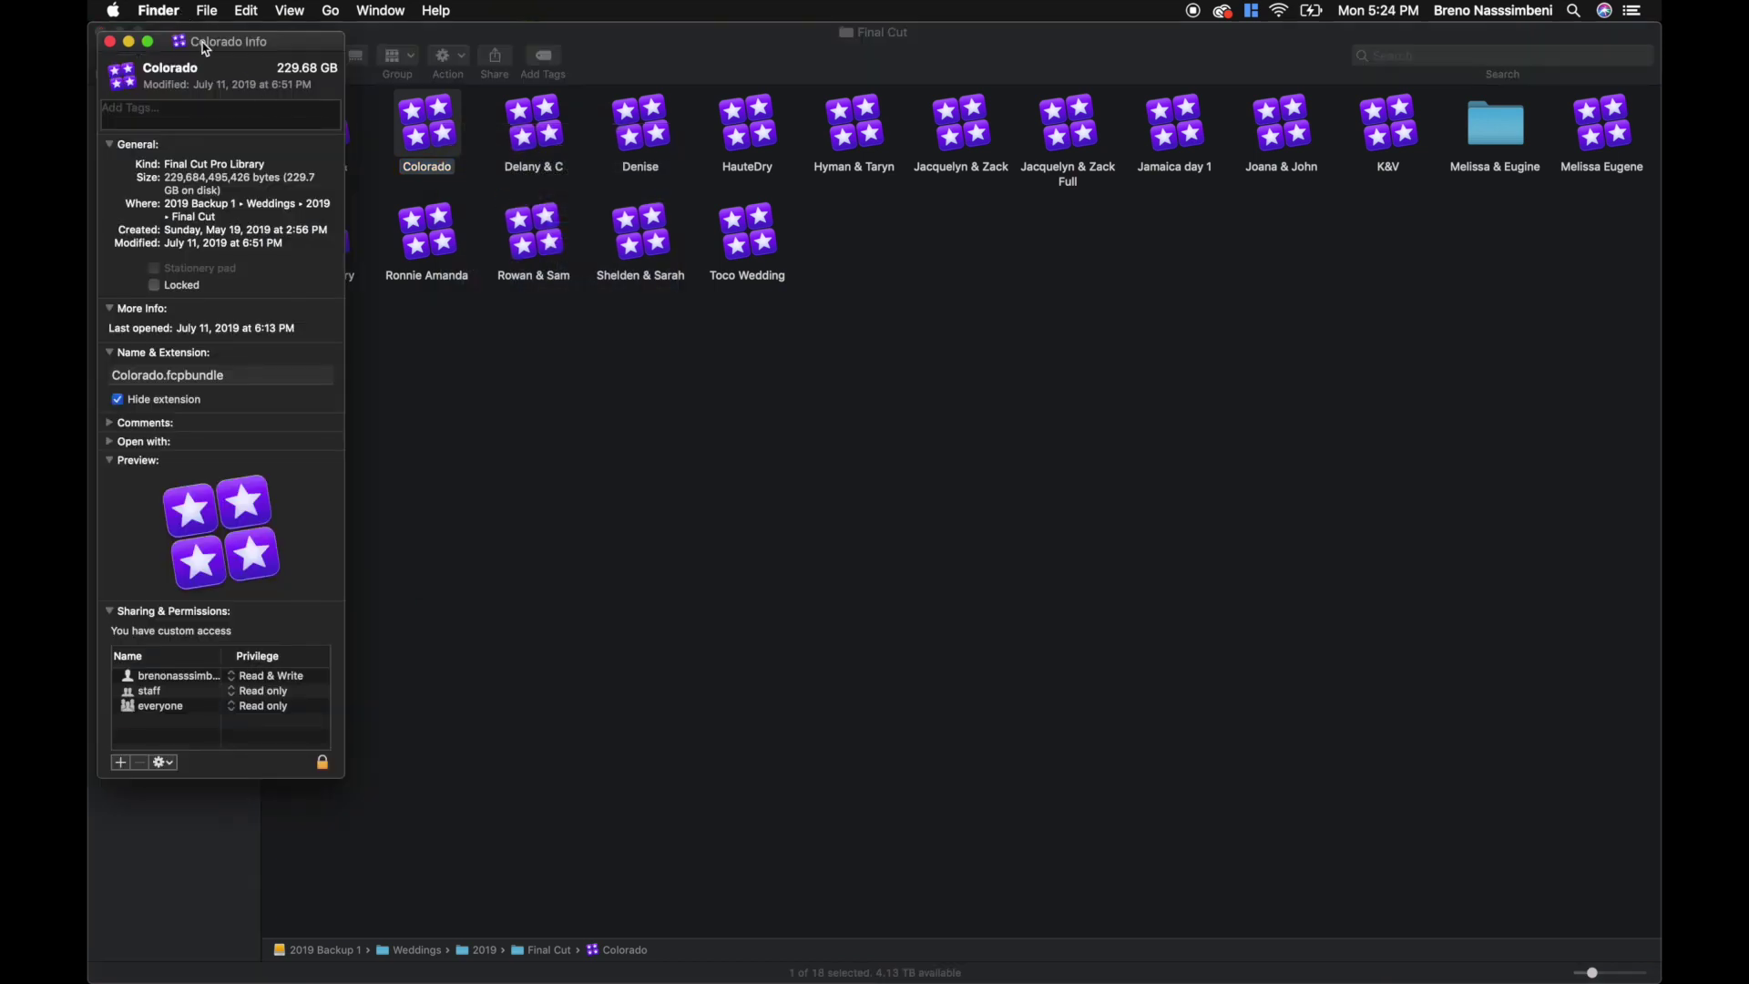
pyautogui.moveTo(220, 47)
pyautogui.mouseDown()
pyautogui.moveTo(363, 132)
pyautogui.moveTo(647, 214)
pyautogui.mouseUp()
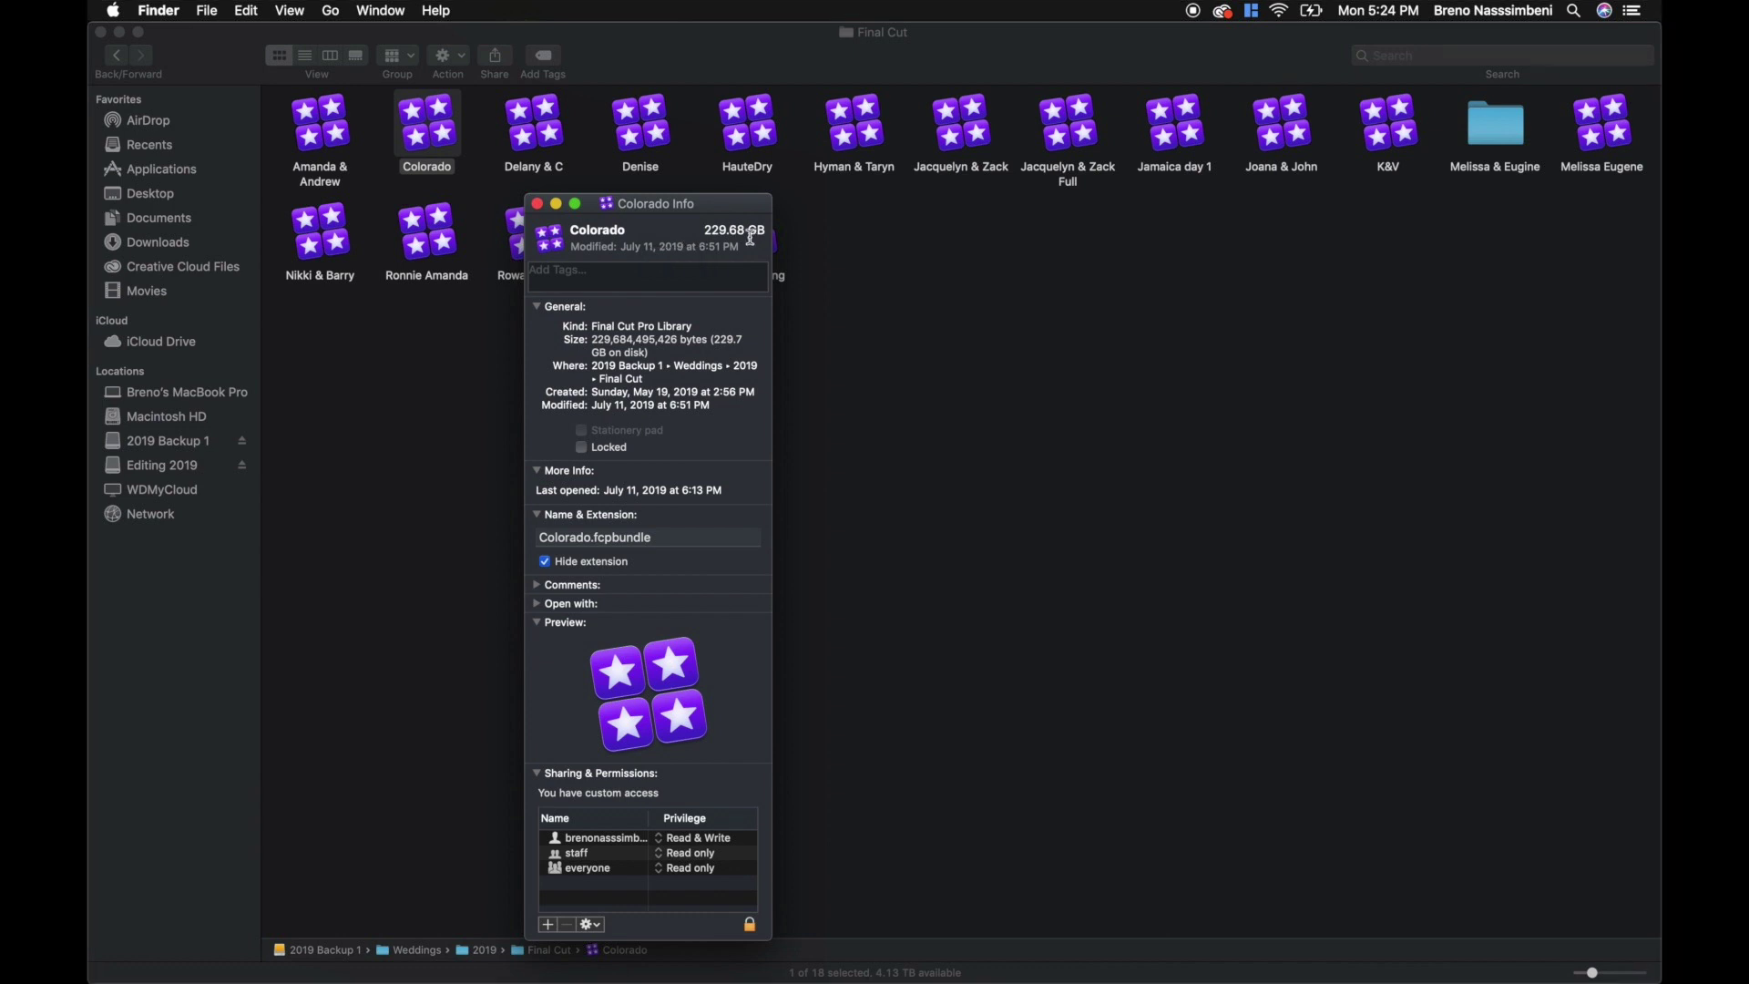
pyautogui.click(538, 204)
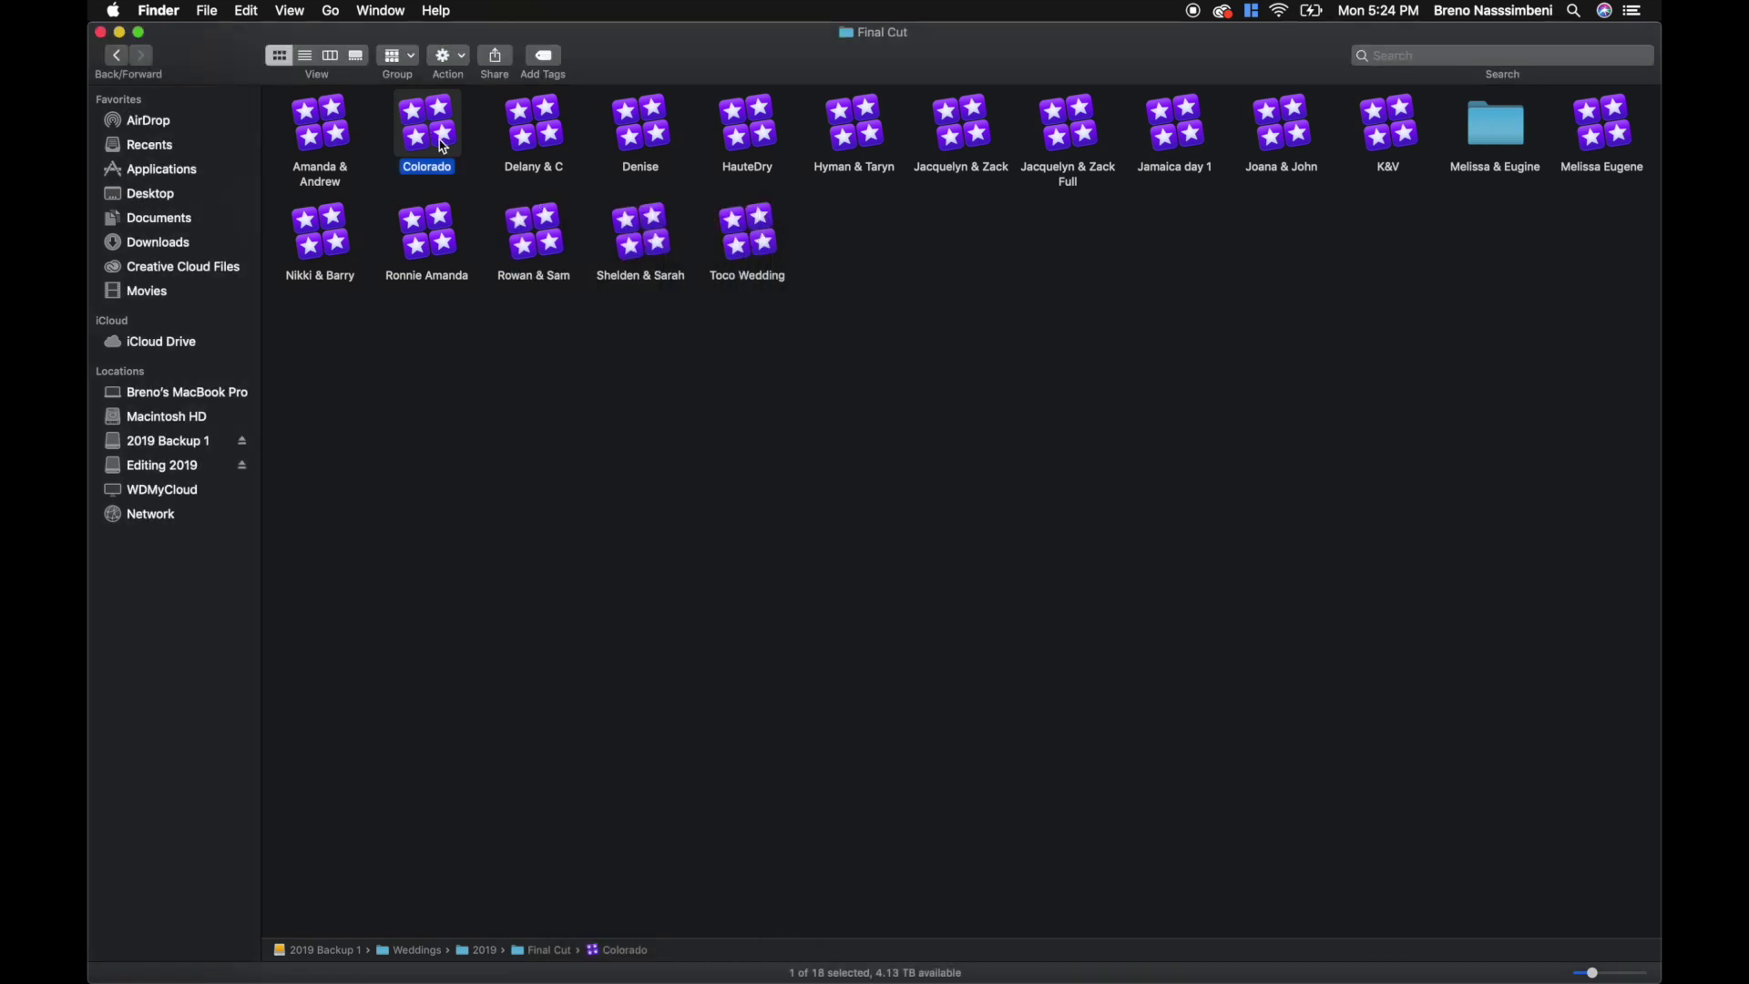
# Step: Reselect the Colorado library and switch over to Final Cut Pro
pyautogui.click(434, 220)
pyautogui.click(434, 132)
pyautogui.press('super+i')
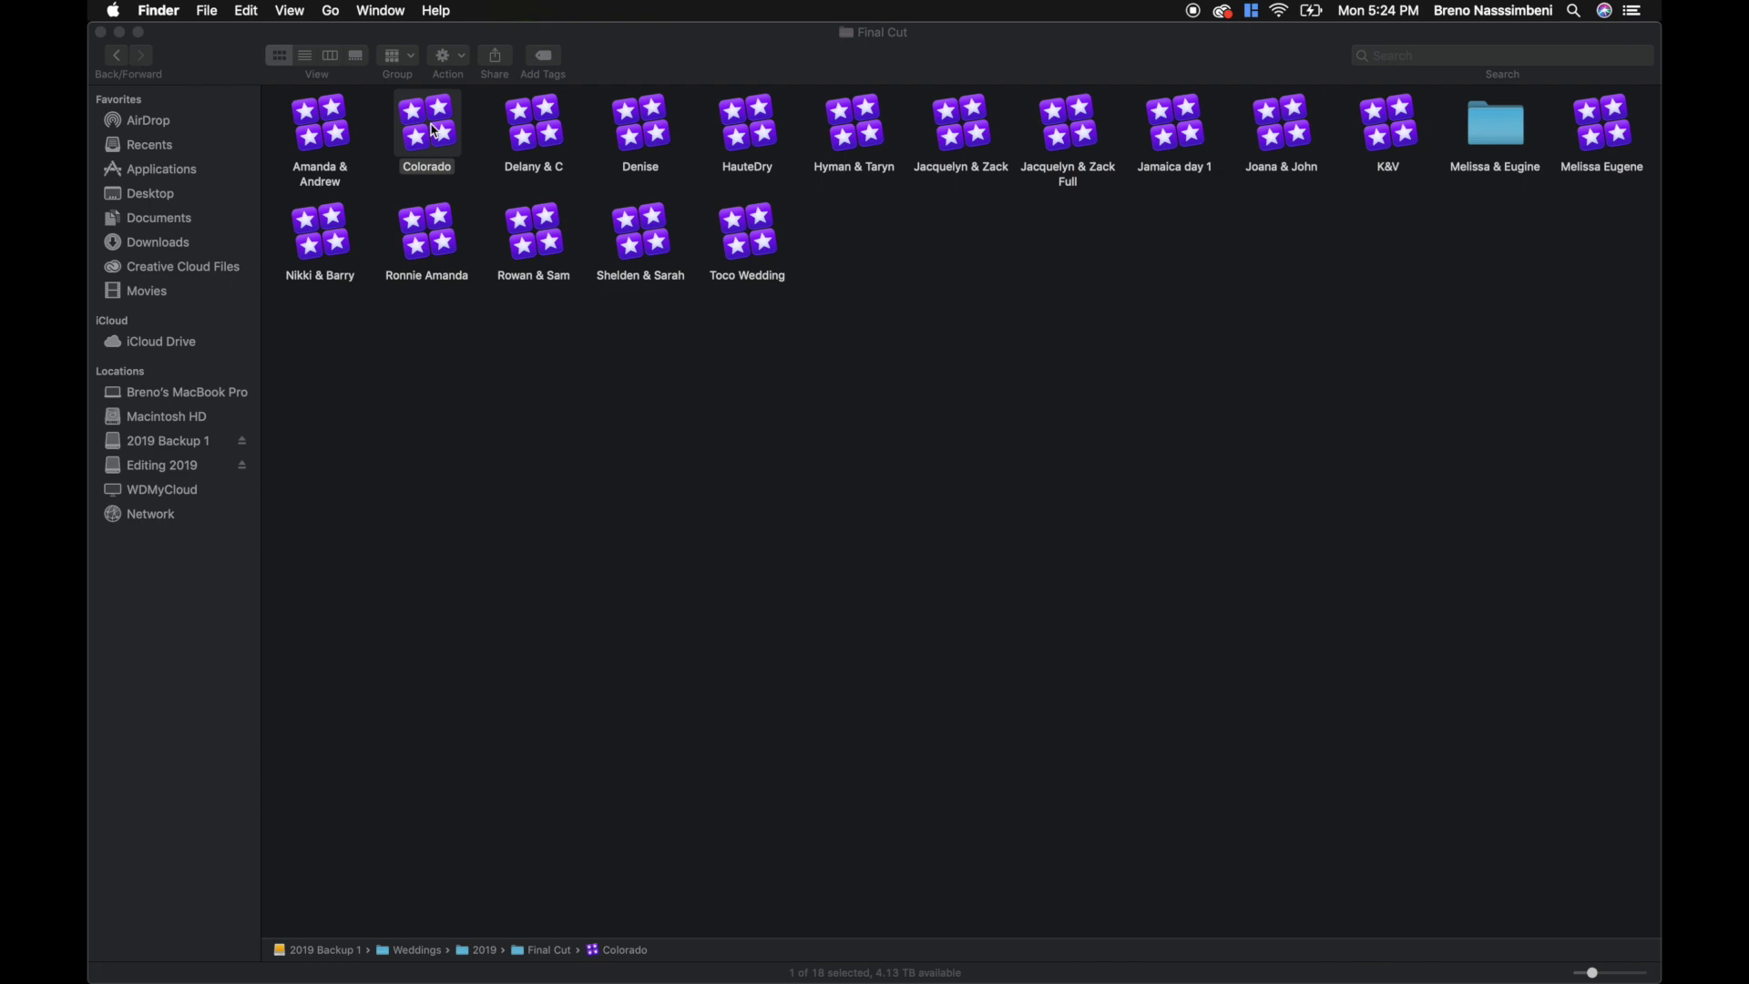
# Step: Uncheck Background render in Final Cut Pro's Playback preferences and close the preferences window
pyautogui.click(261, 13)
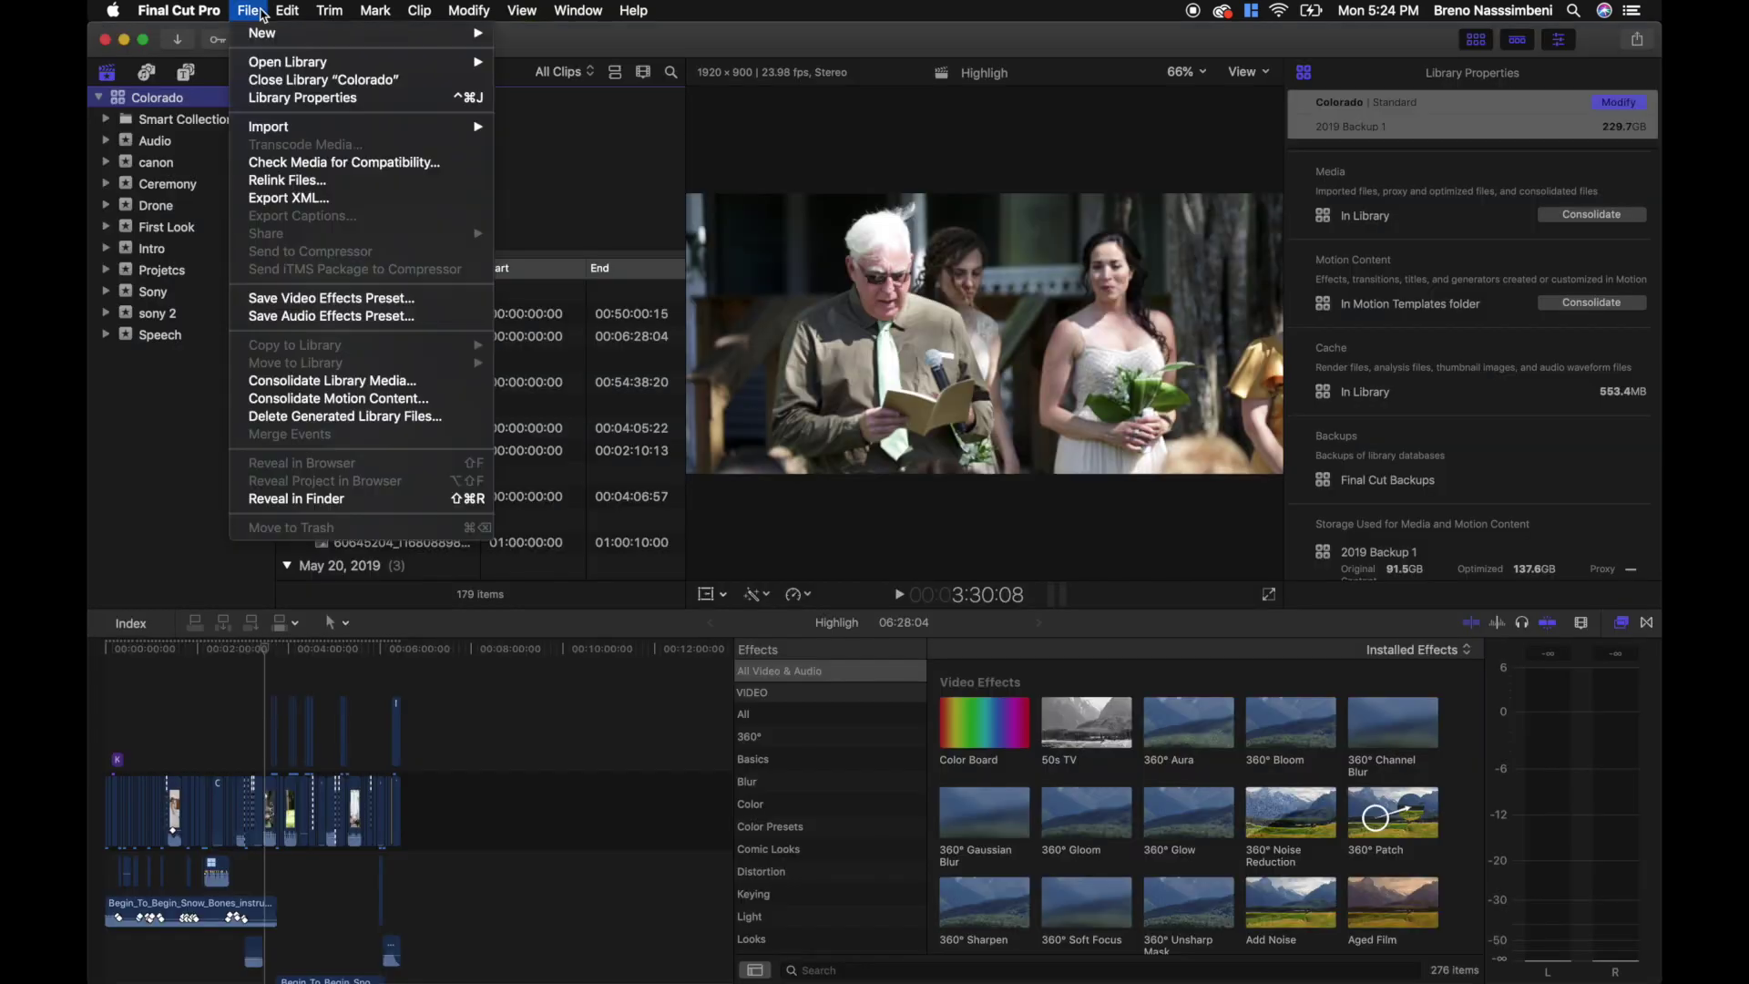
pyautogui.moveTo(195, 11)
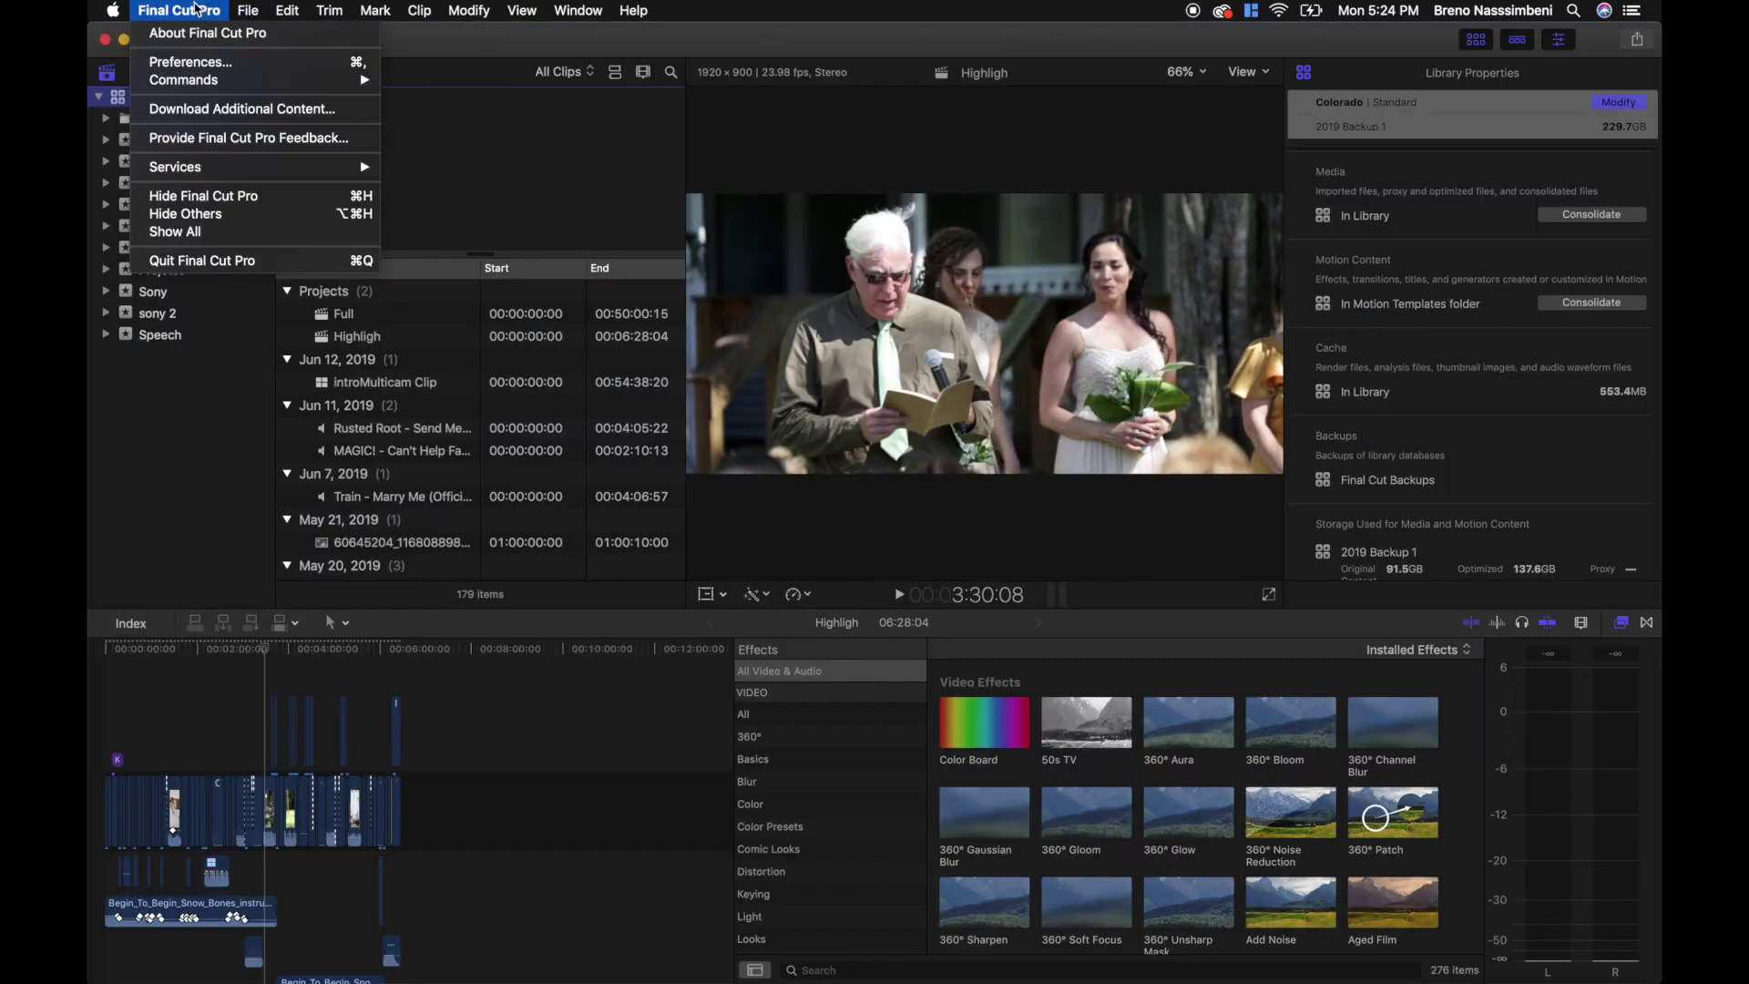
pyautogui.click(182, 61)
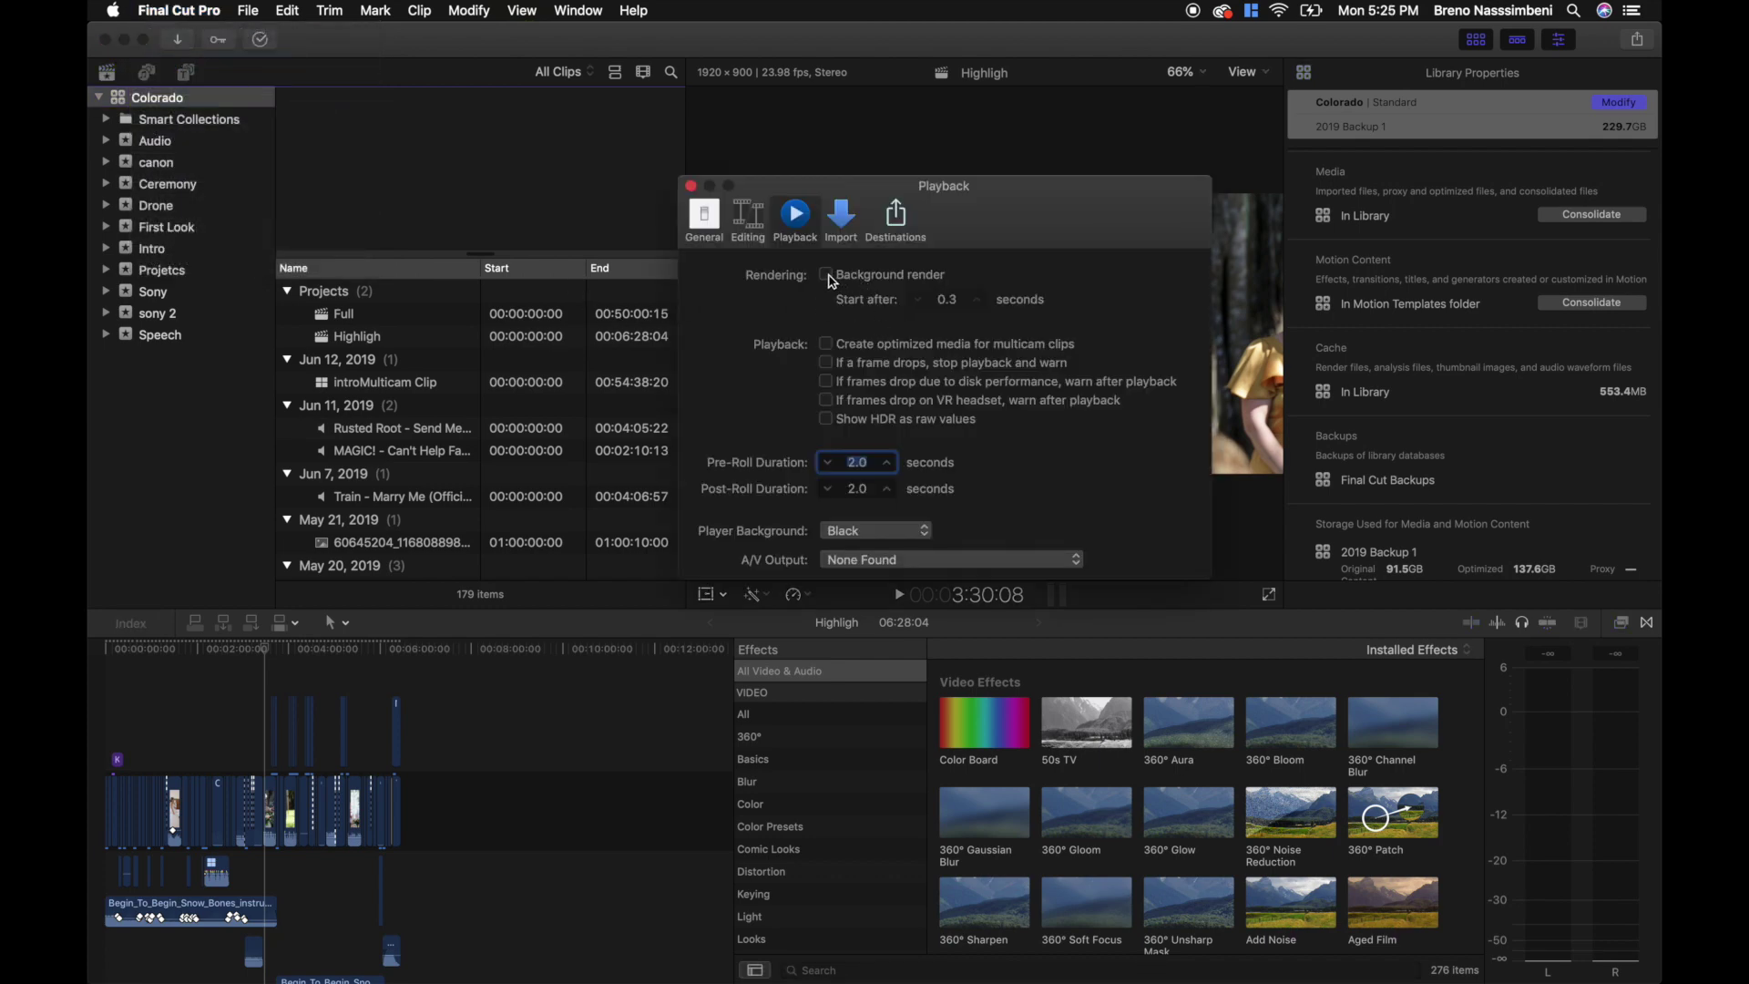
pyautogui.click(826, 275)
pyautogui.click(826, 275)
pyautogui.click(692, 188)
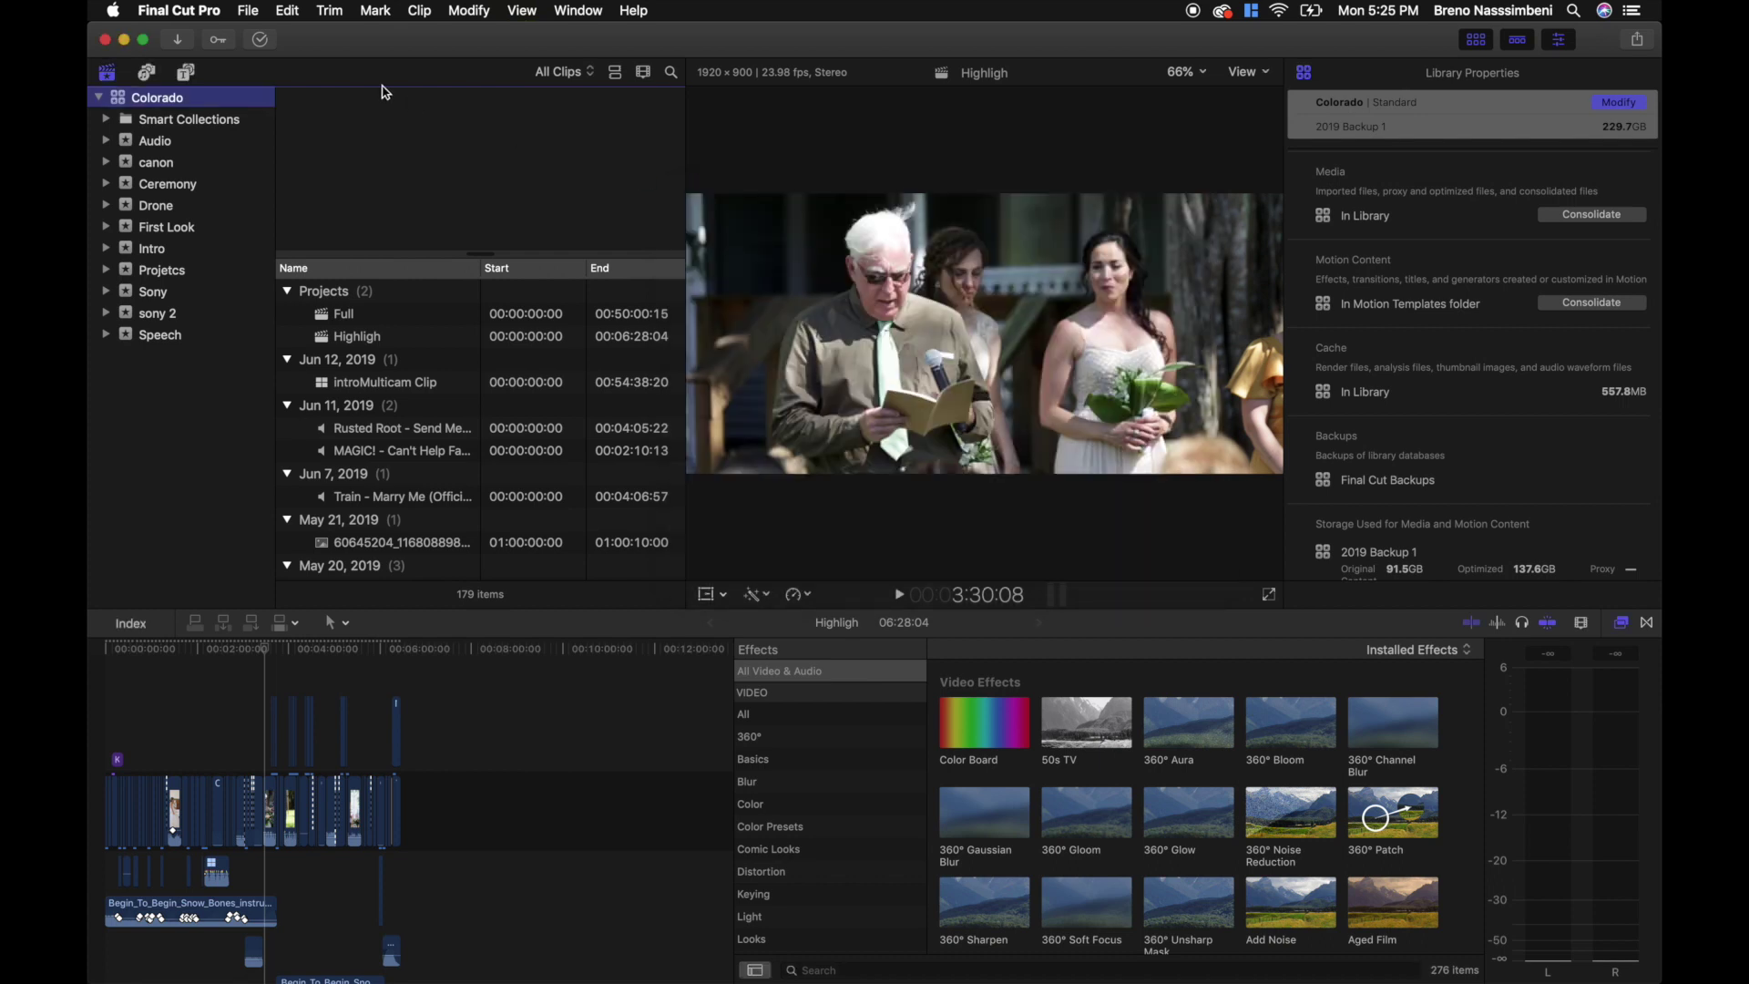
# Step: Delete Colorado's generated files with Render Files (All), Optimized Media and Proxy Media checked, then close the library
pyautogui.click(248, 10)
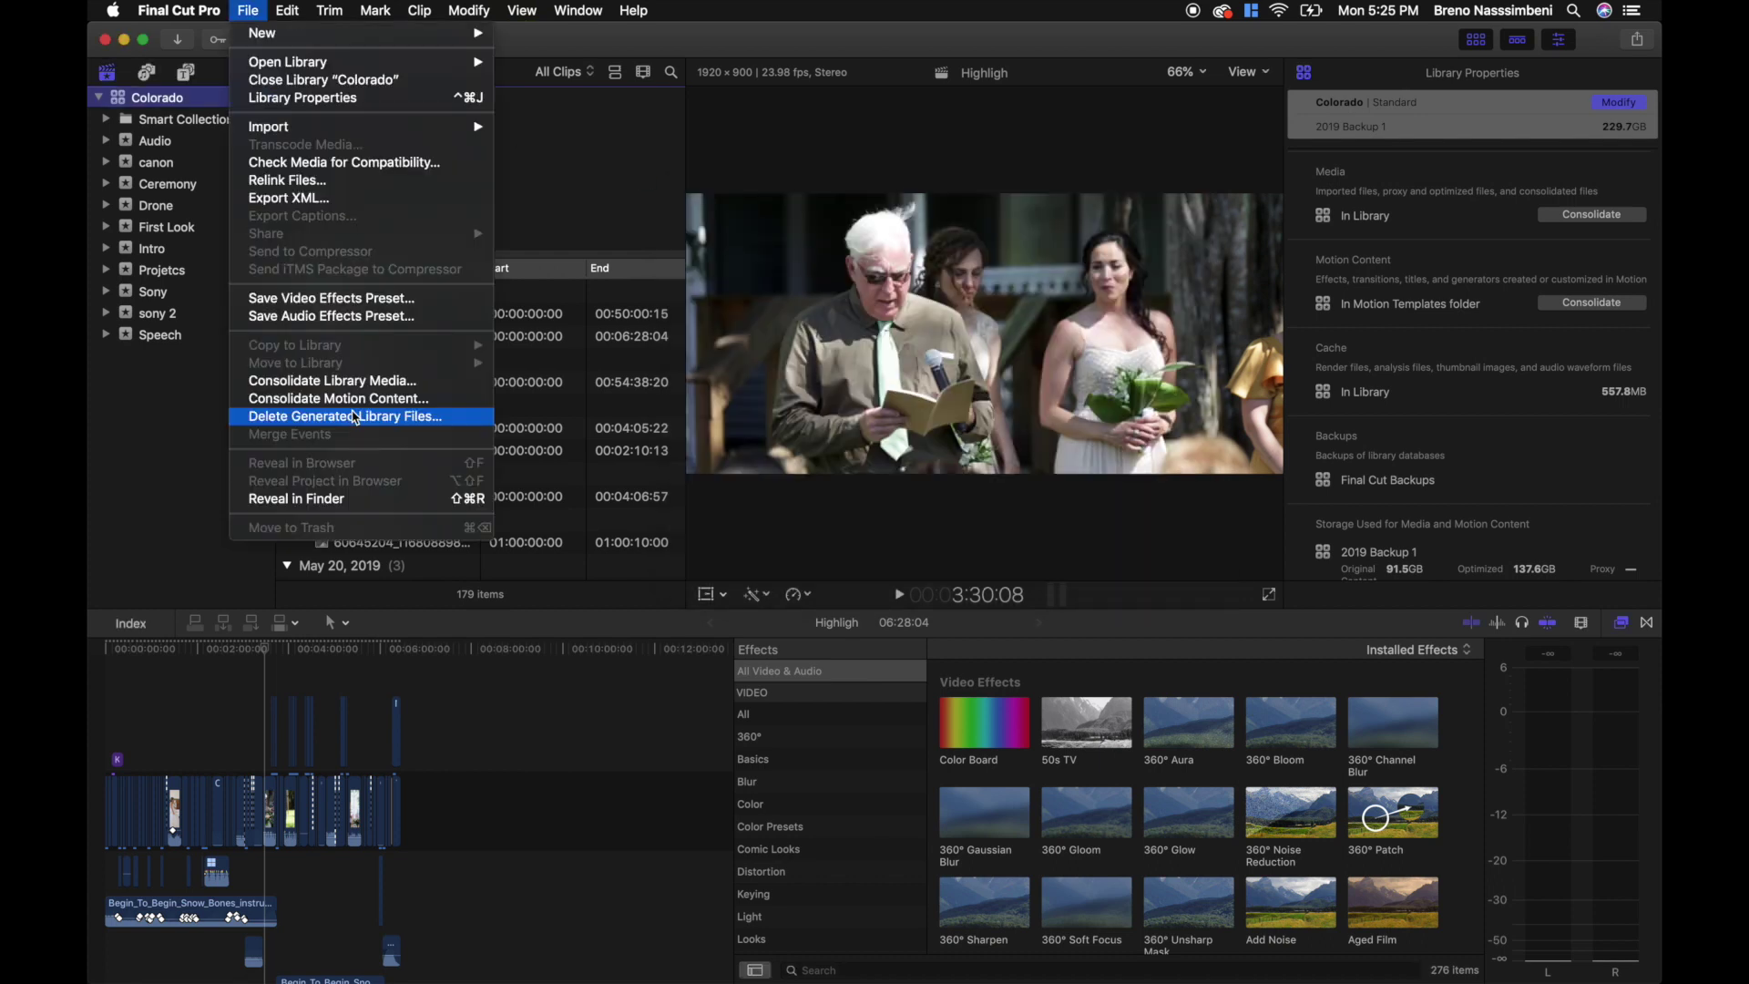
pyautogui.click(206, 373)
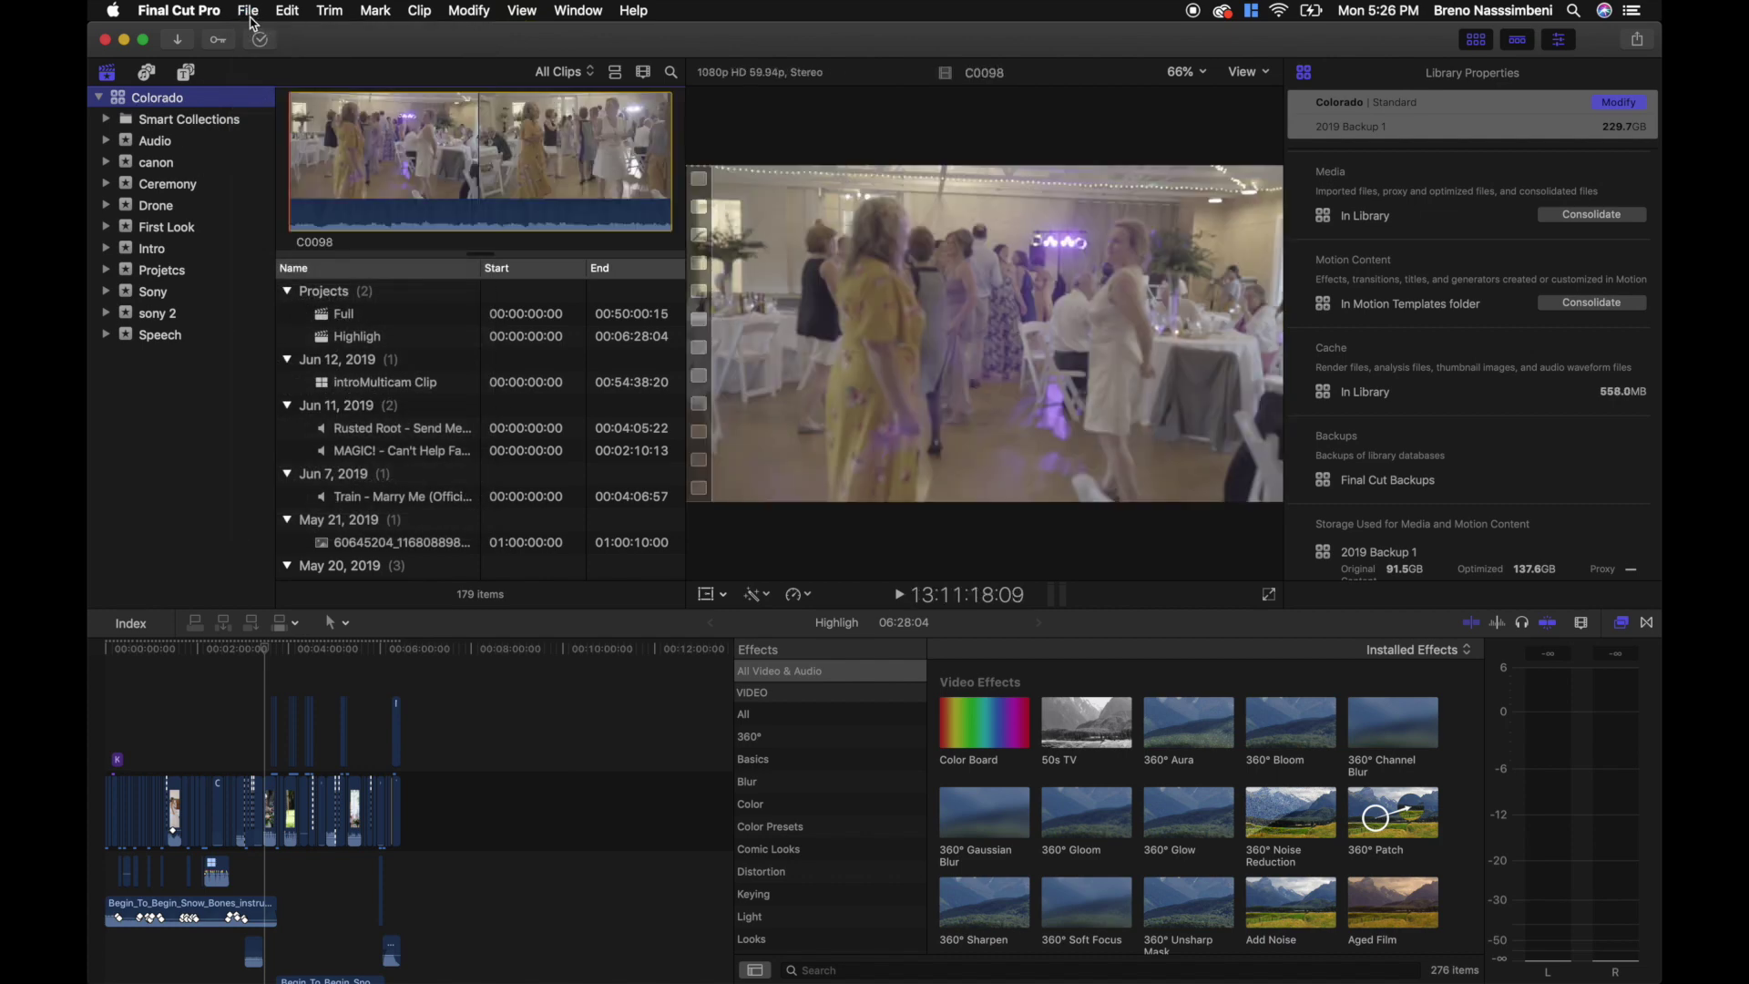
pyautogui.click(249, 11)
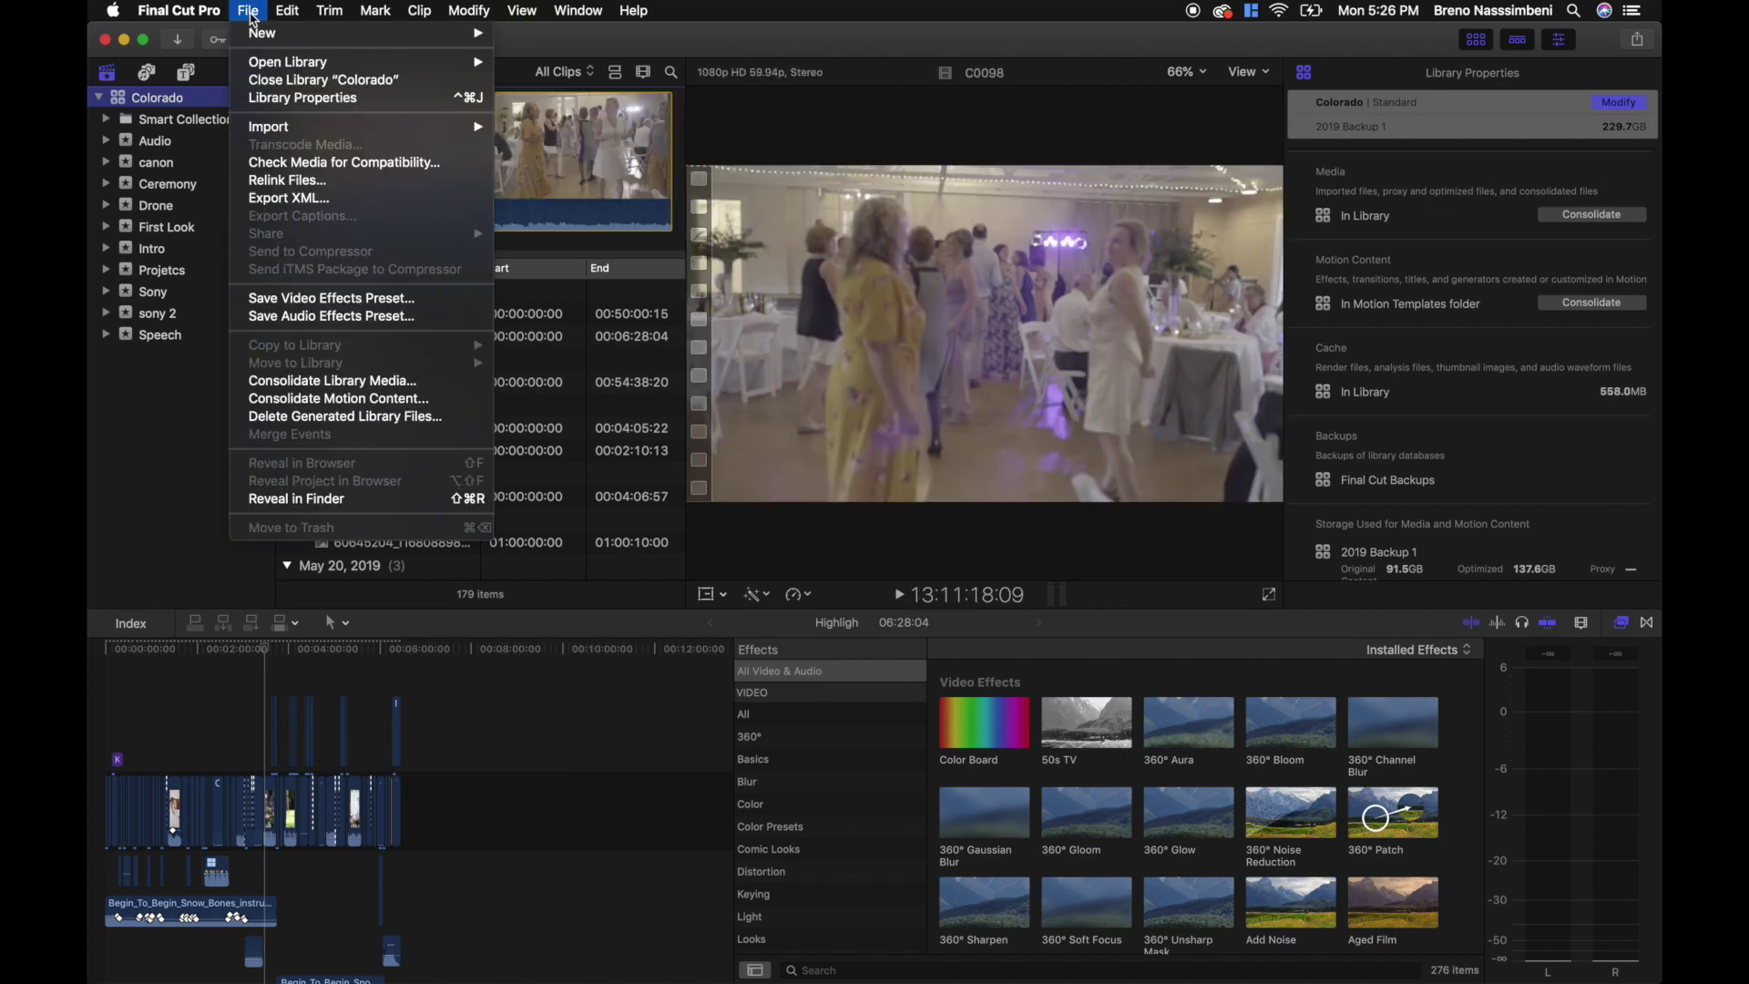
pyautogui.click(317, 418)
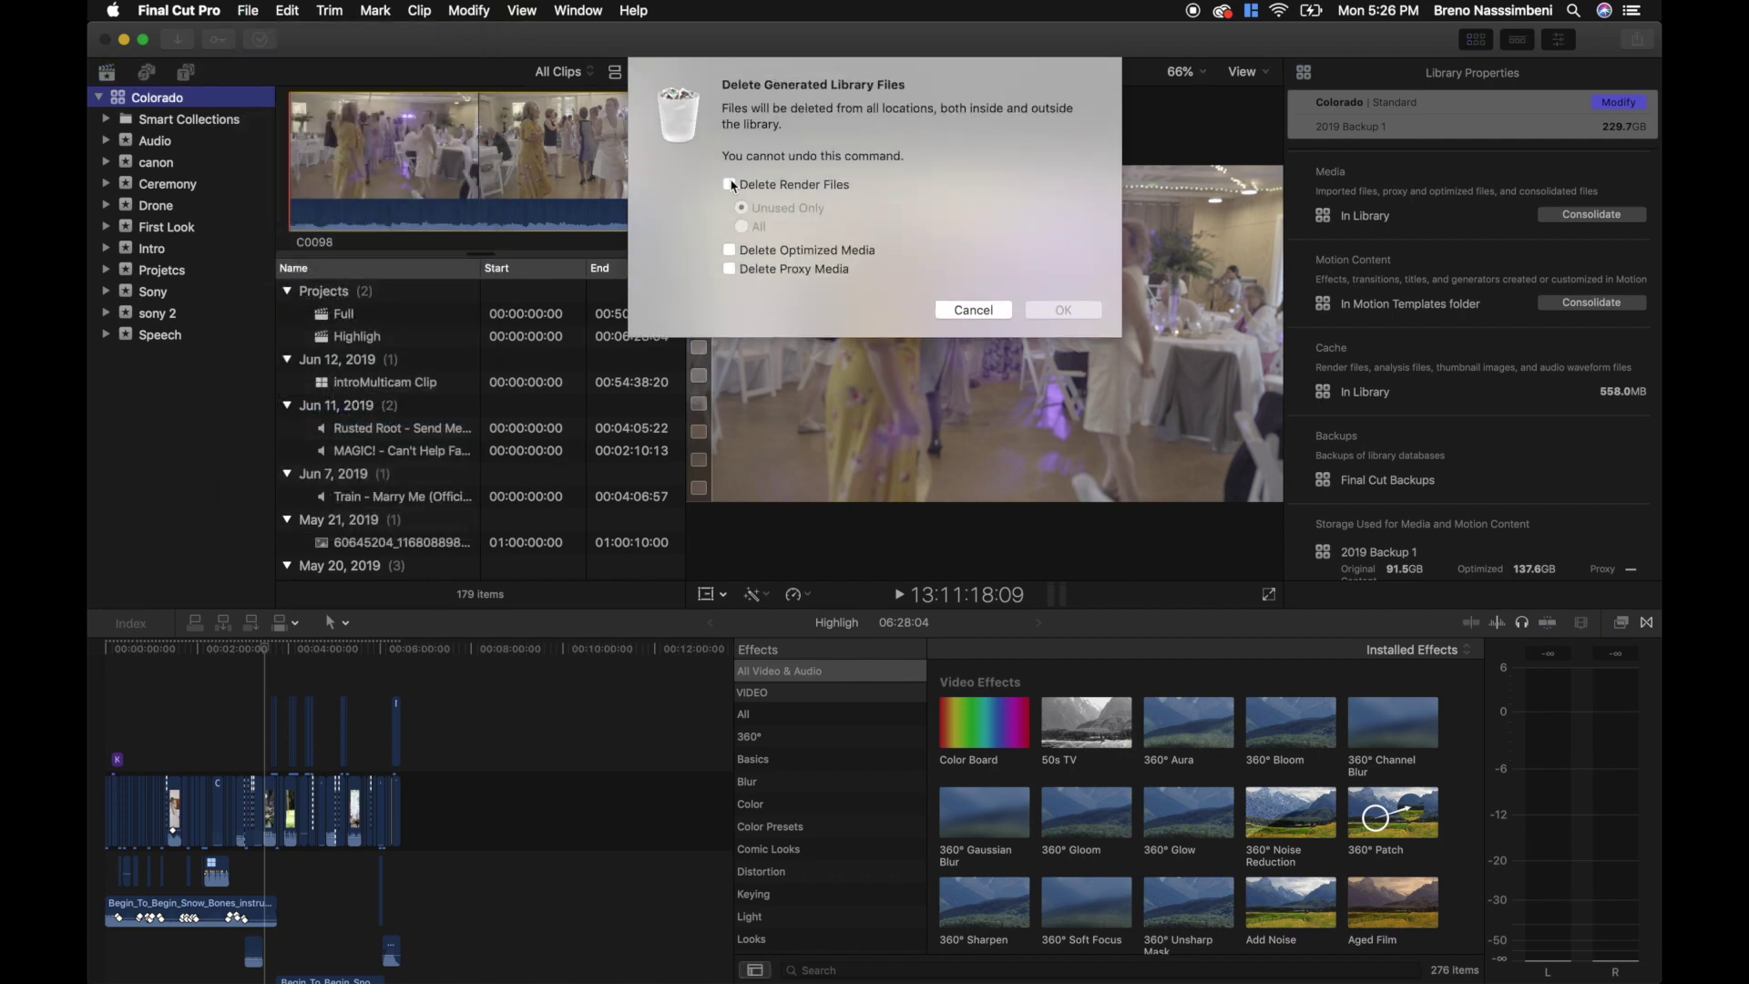
pyautogui.click(730, 184)
pyautogui.click(741, 226)
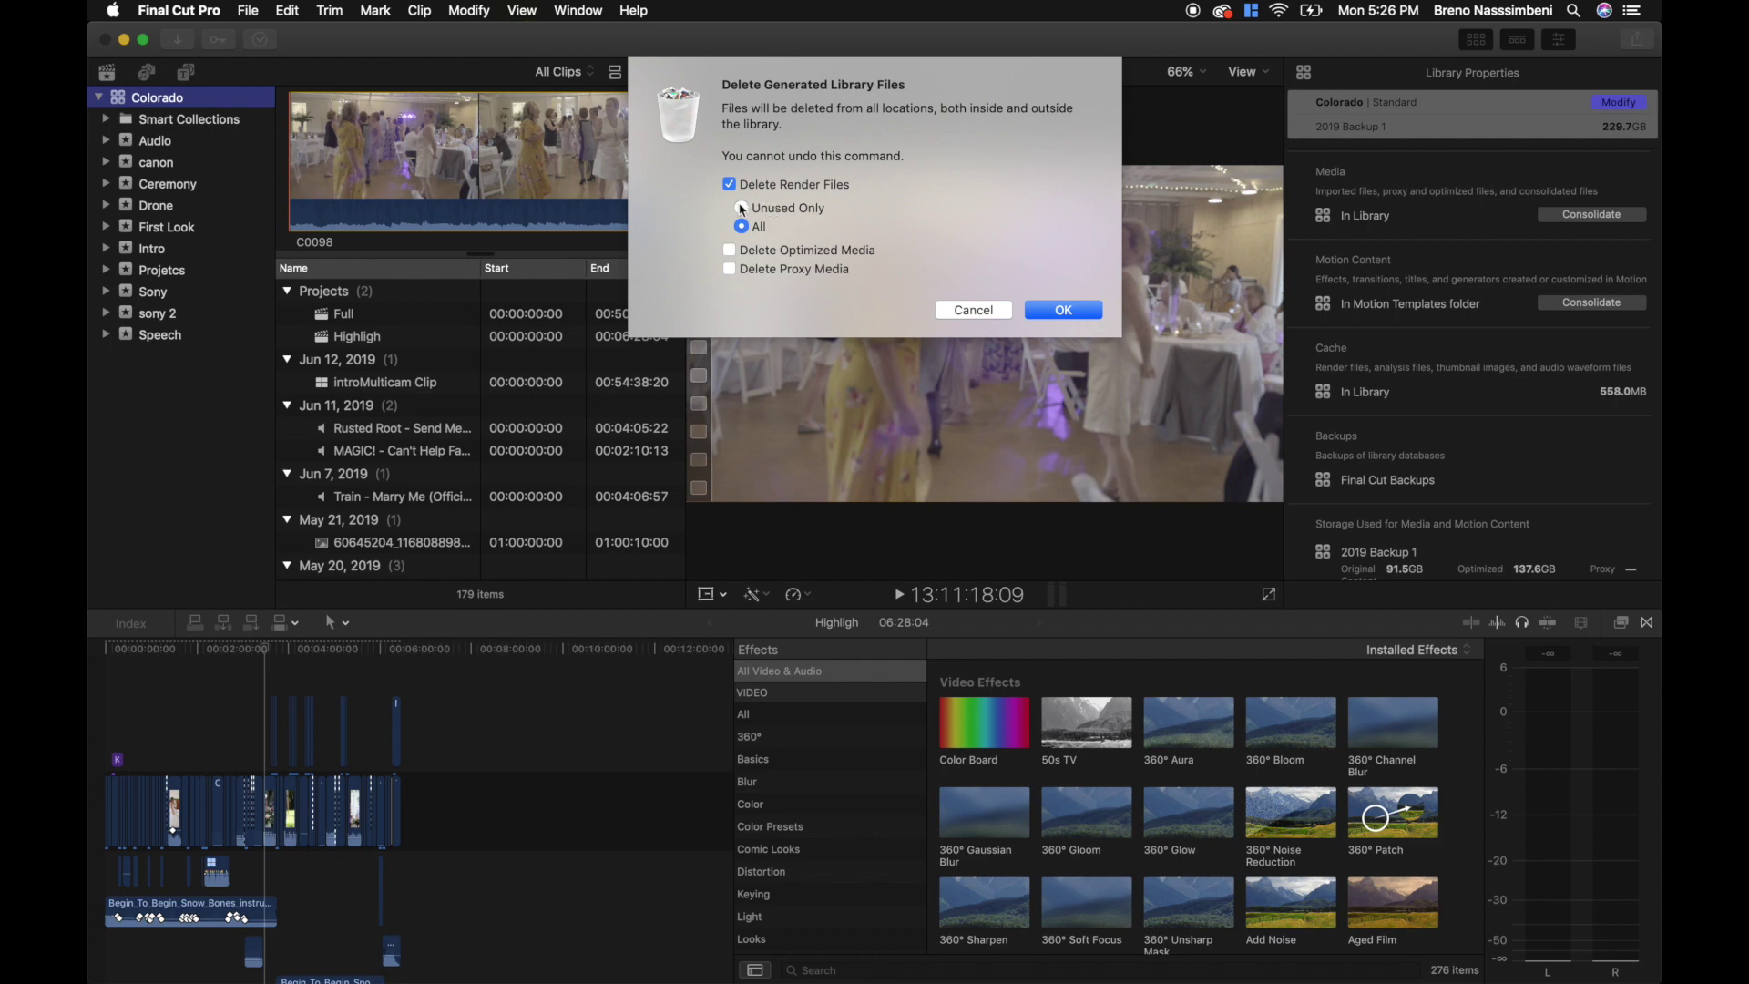
pyautogui.click(729, 251)
pyautogui.click(729, 270)
pyautogui.click(1064, 309)
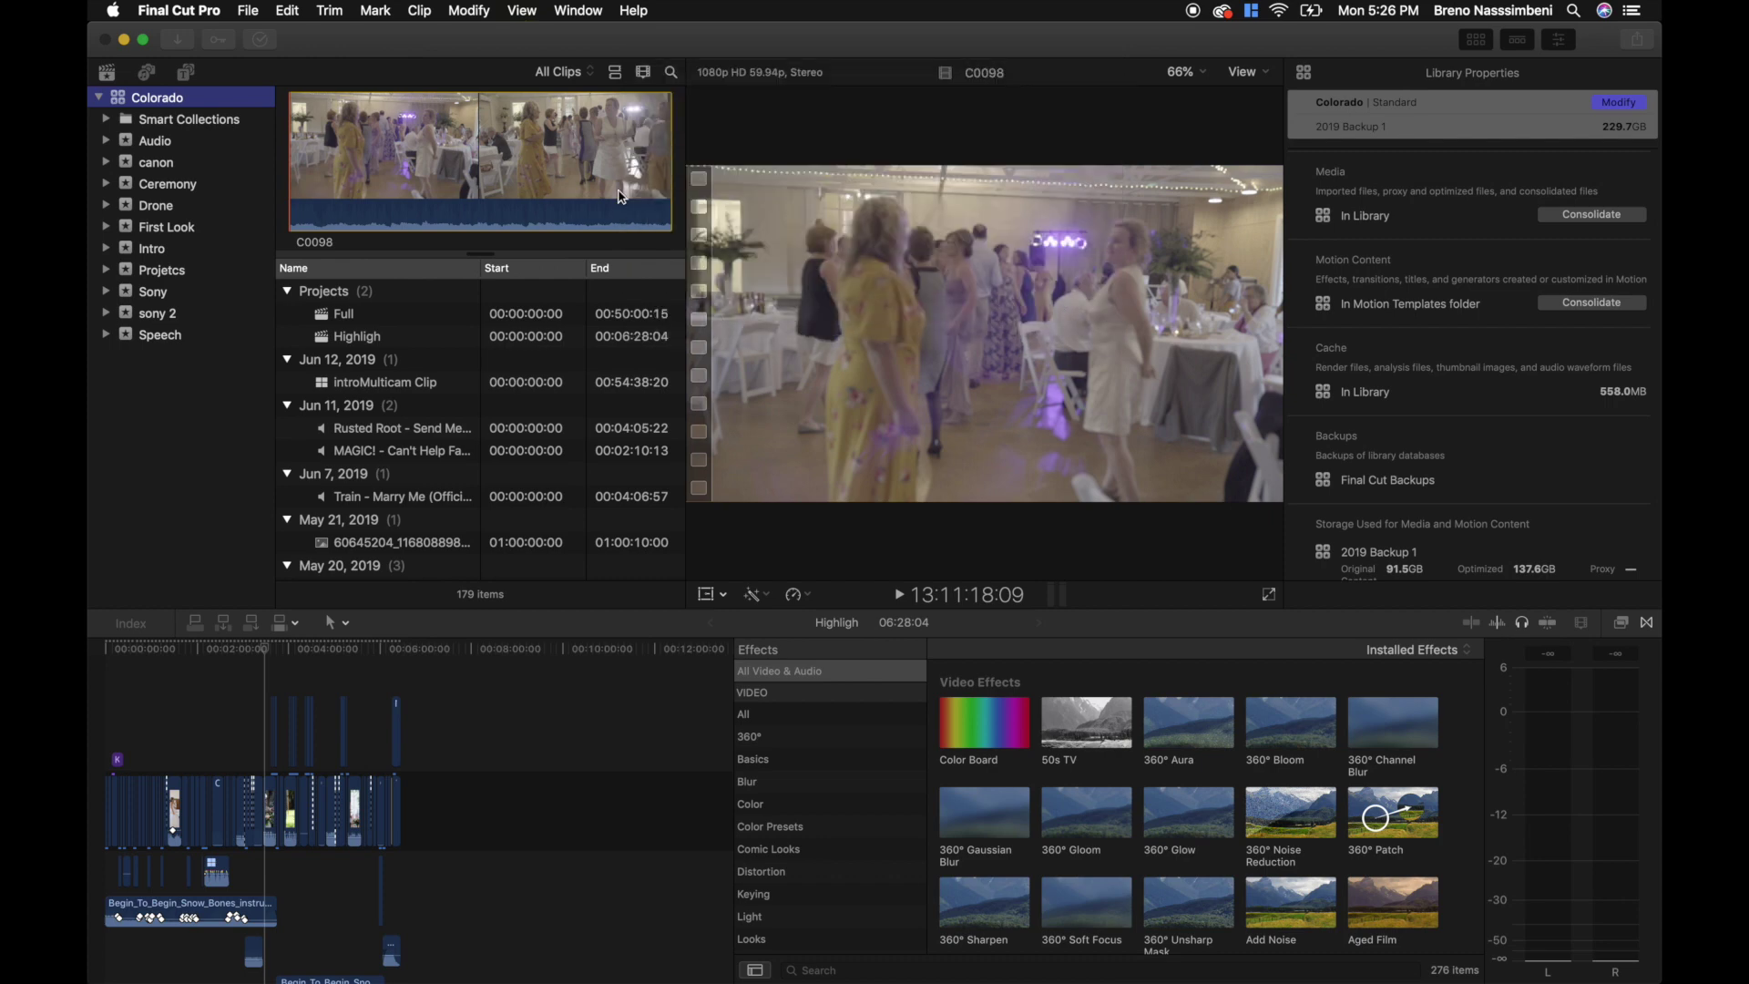
pyautogui.click(105, 40)
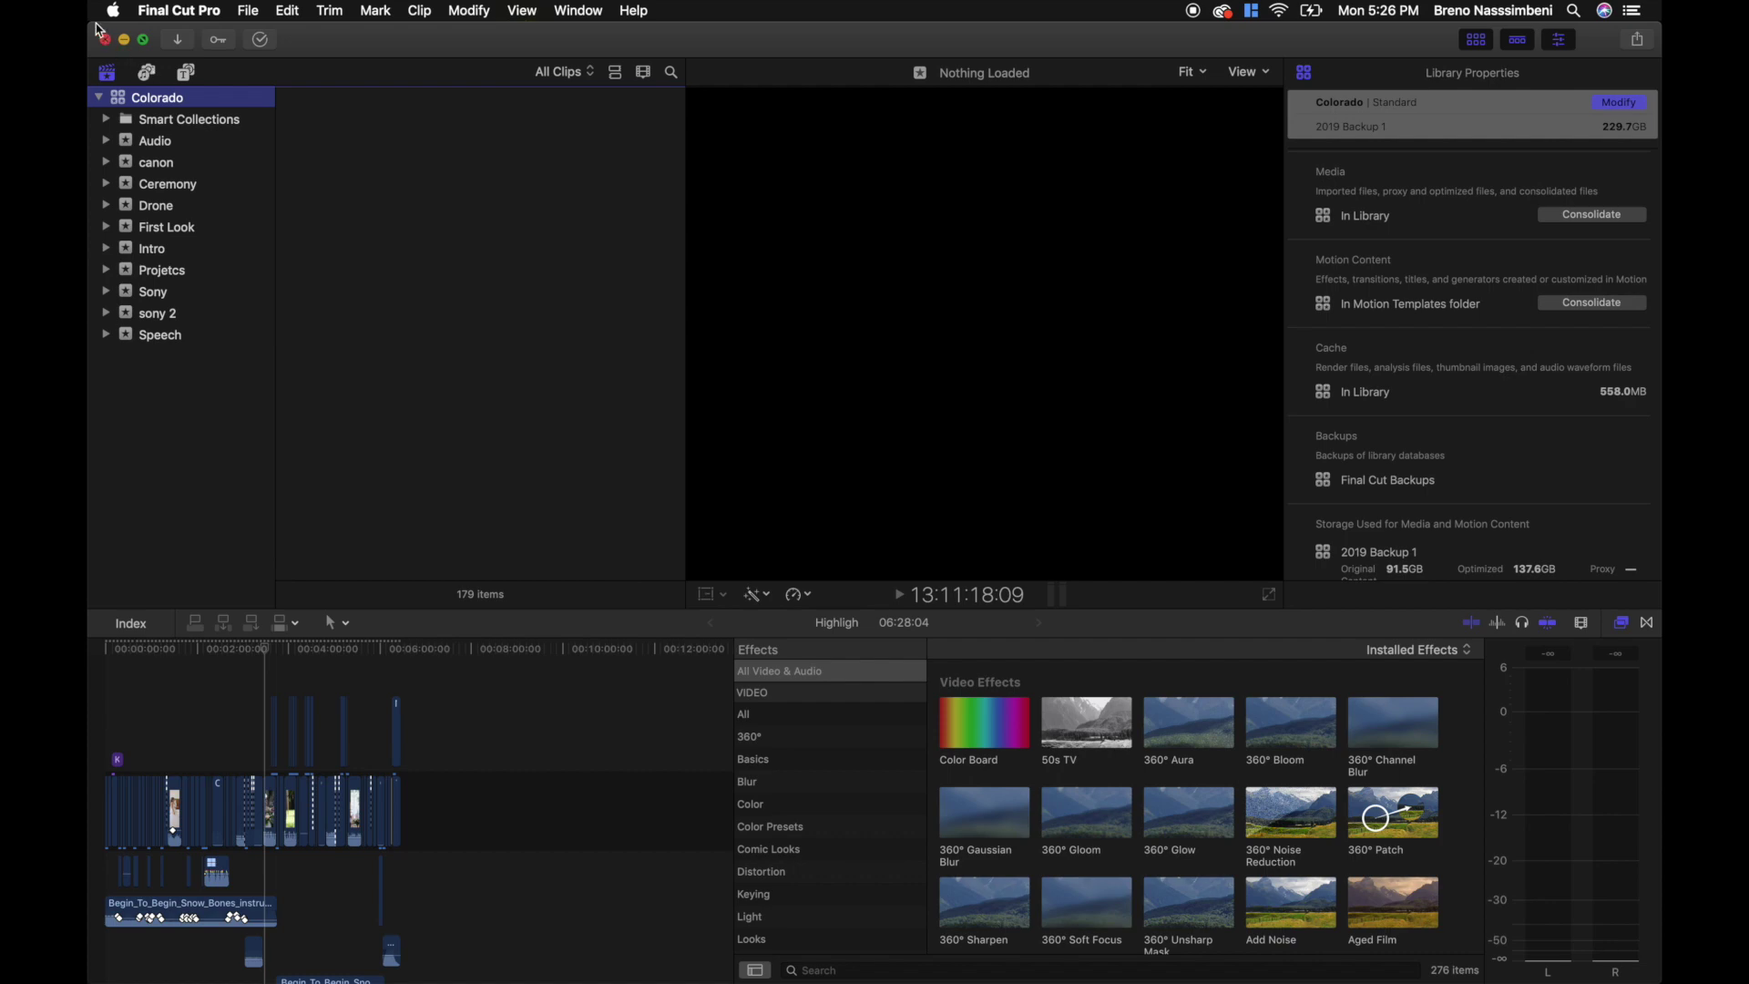
# Step: Get Info on Colorado, highlight its new 92.09 GB size, then close the Info window
pyautogui.click(105, 40)
pyautogui.rightClick(436, 126)
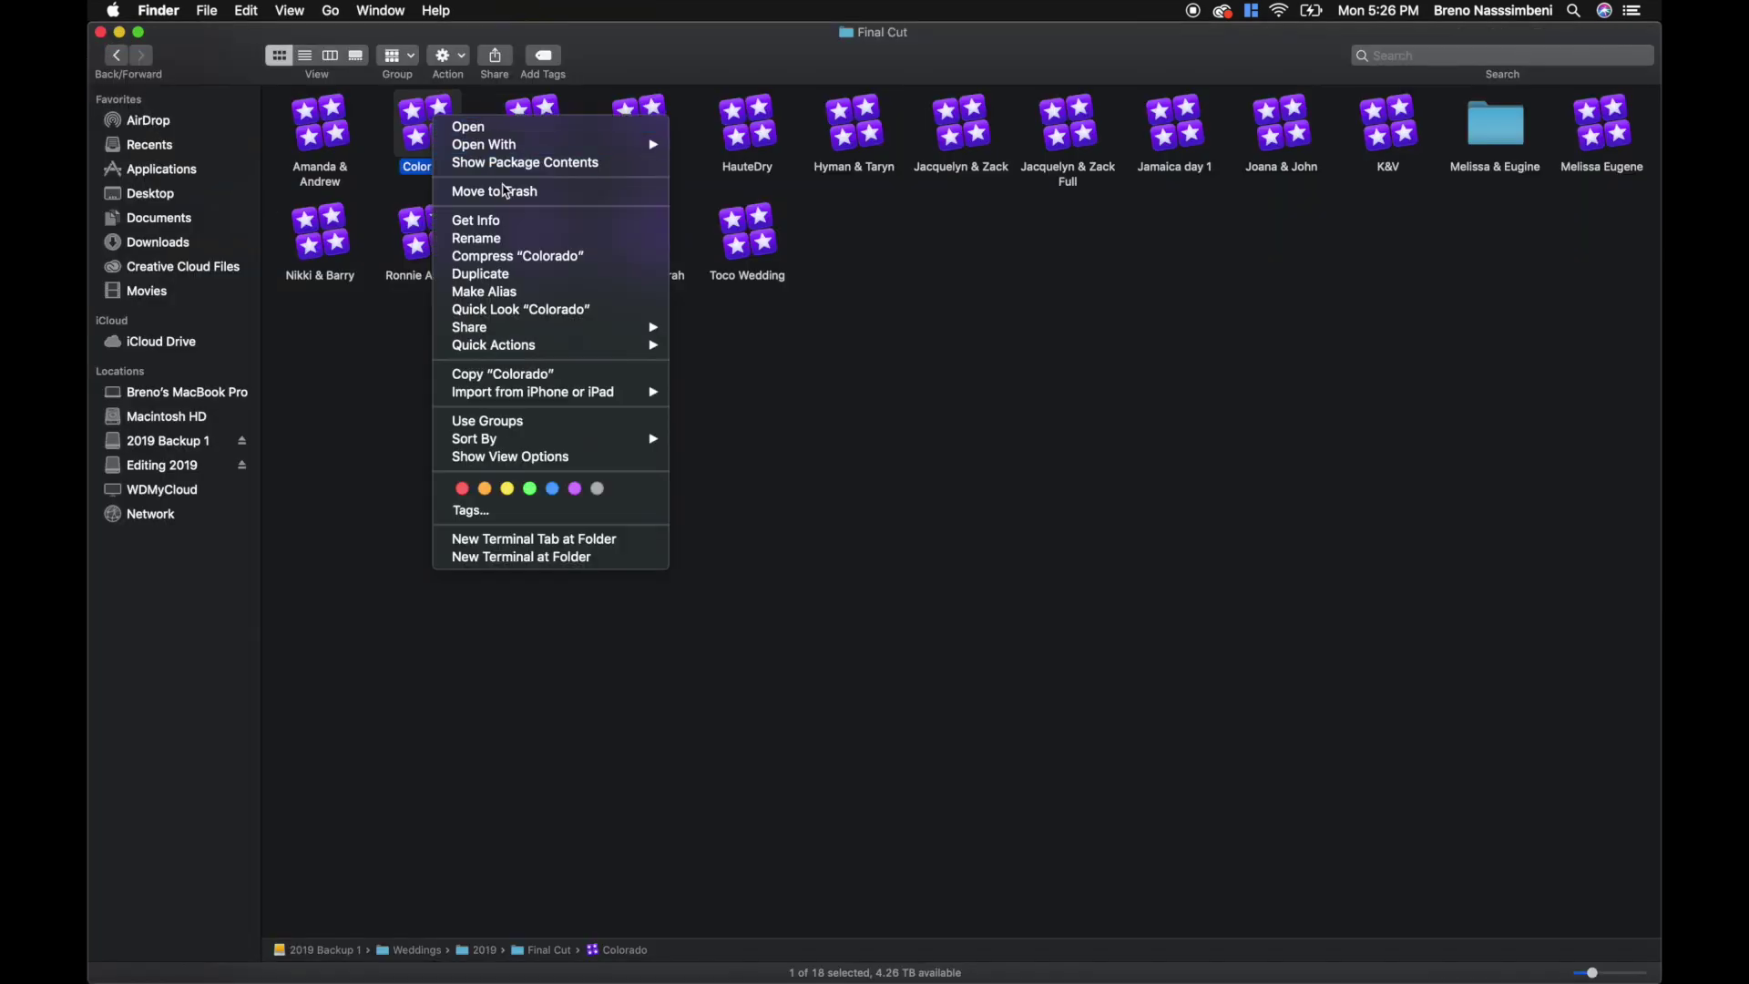
pyautogui.click(503, 222)
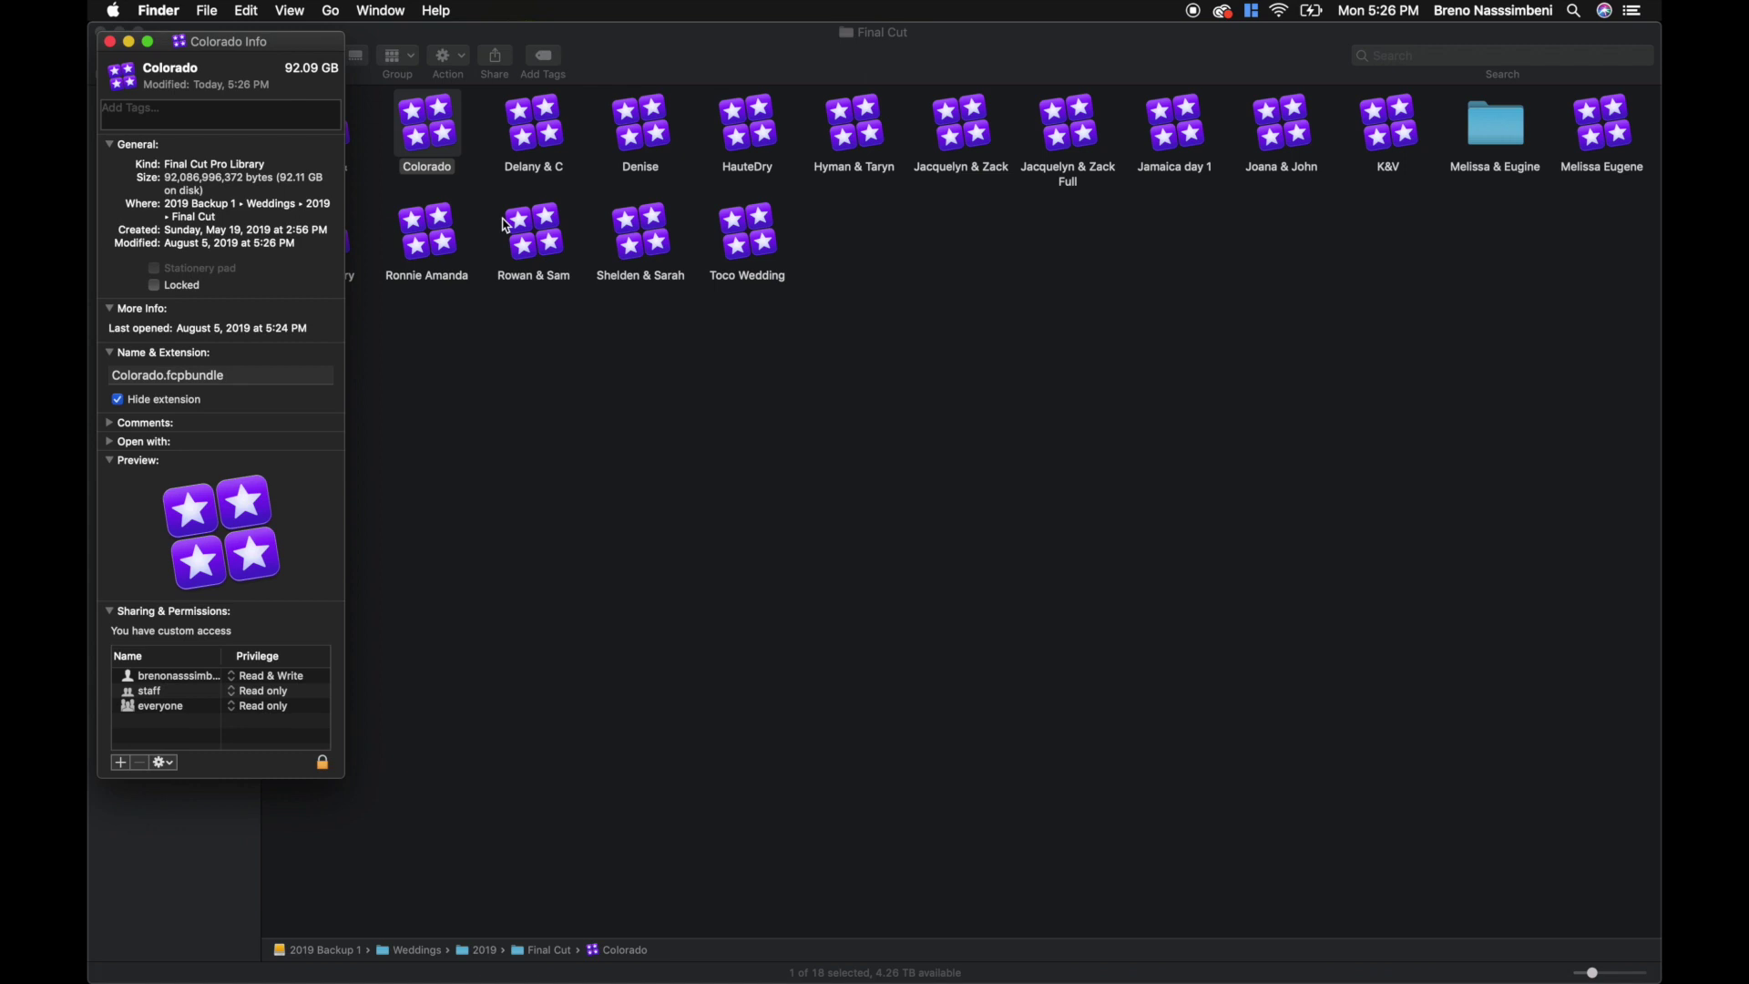
pyautogui.doubleClick(316, 72)
pyautogui.moveTo(280, 71); pyautogui.dragTo(340, 76)
pyautogui.click(401, 110)
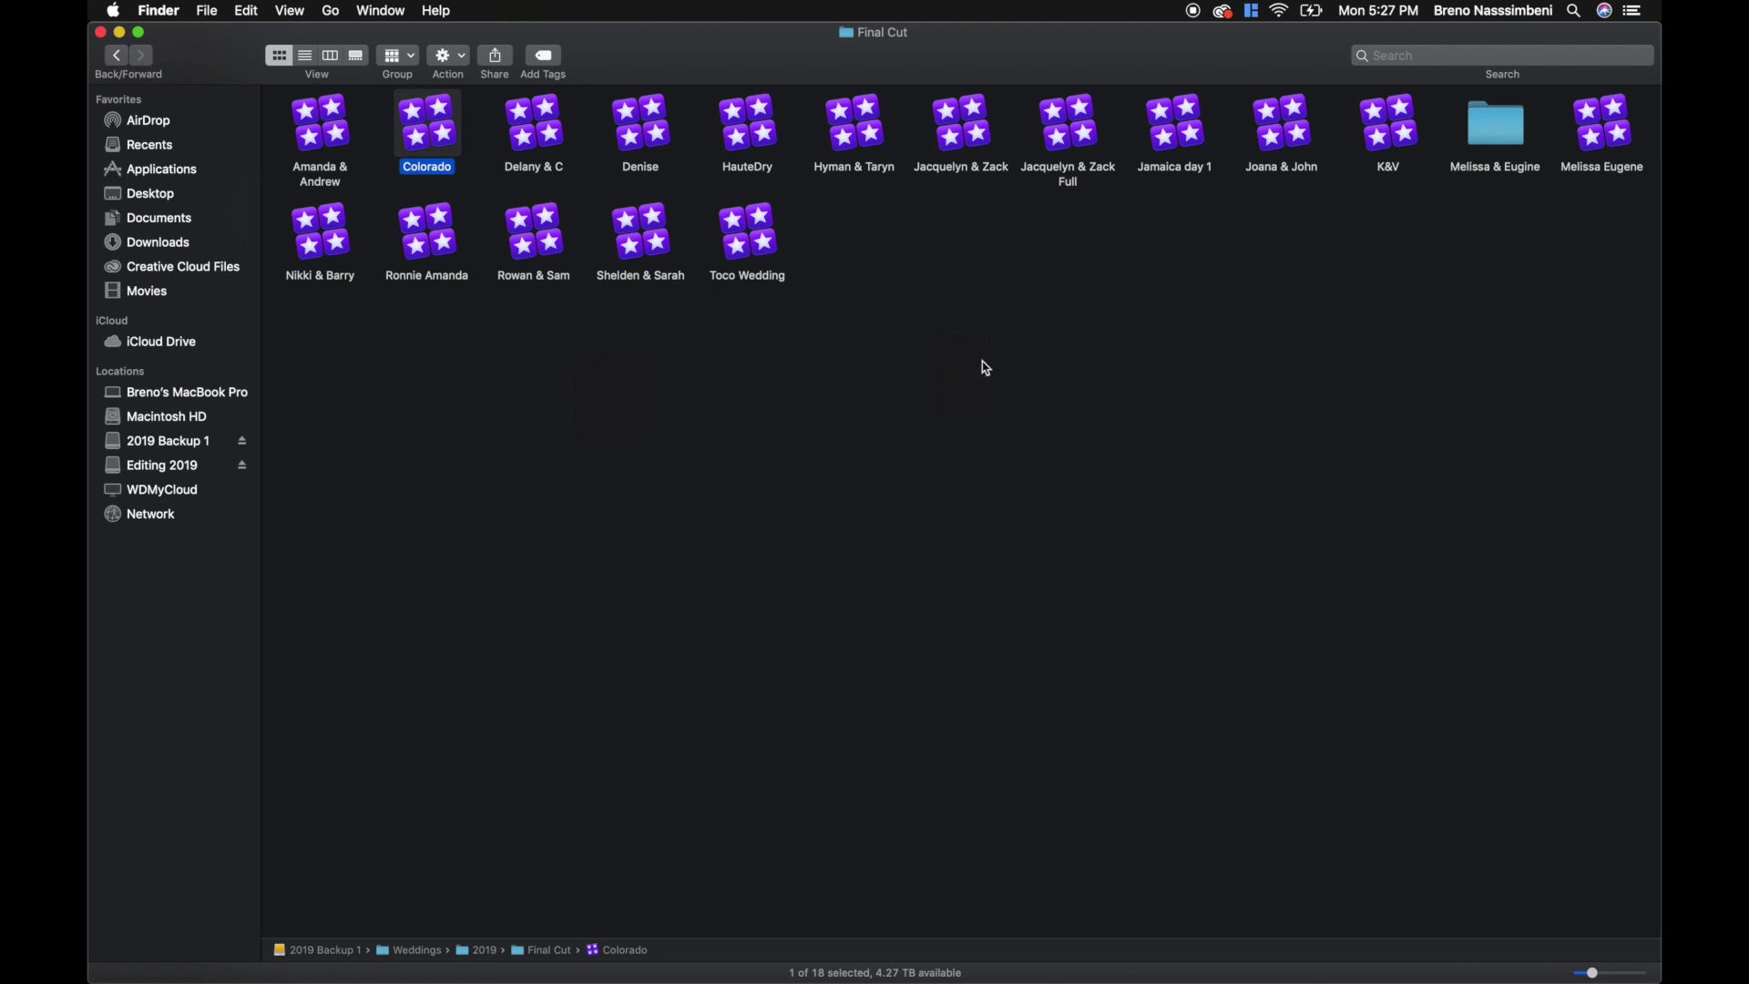
# Step: Deselect the Colorado library so none of the Final Cut folder's 18 items is selected
pyautogui.click(665, 472)
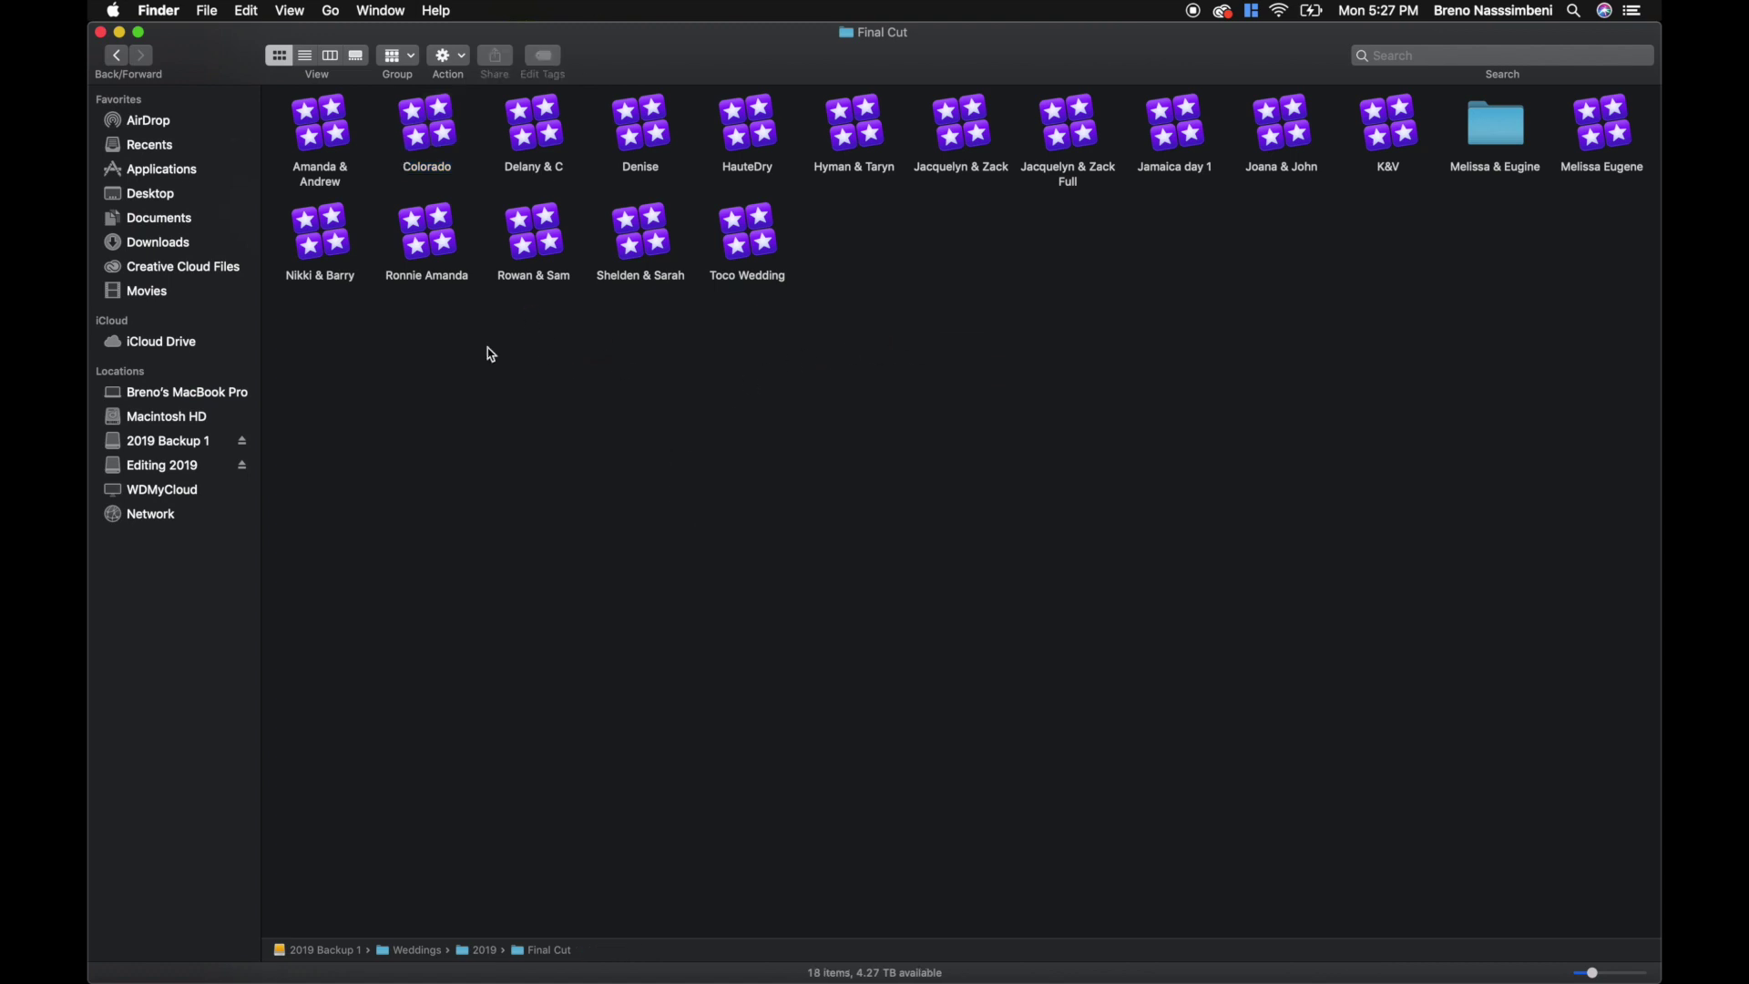